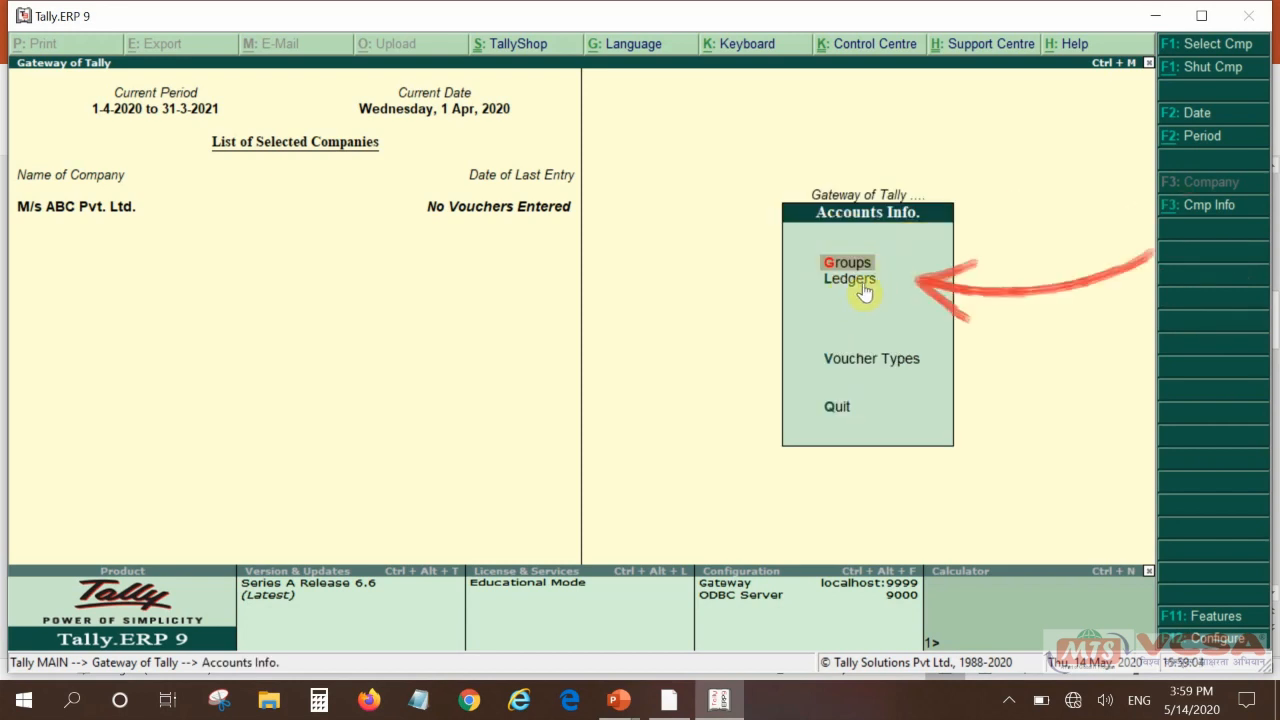
# - Start a new single ledger named Furniture A/c and place it under the Fixed Assets group
pyautogui.press('l')
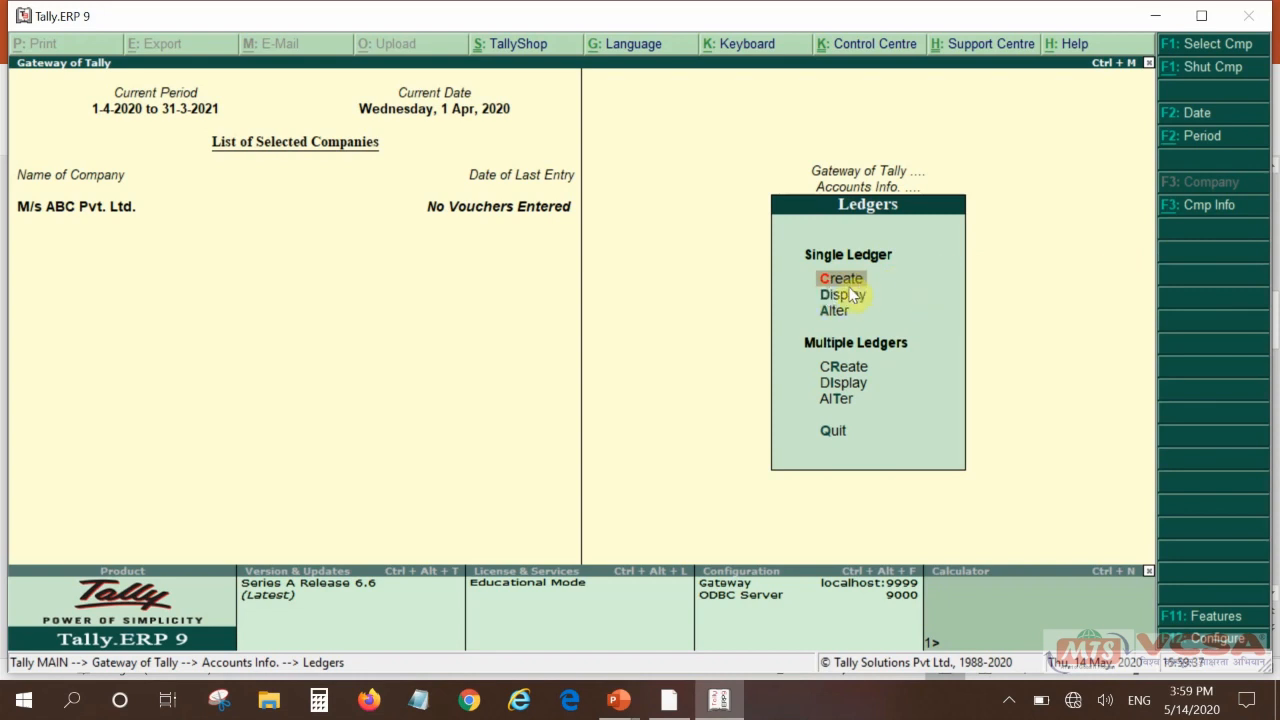
pyautogui.press('c')
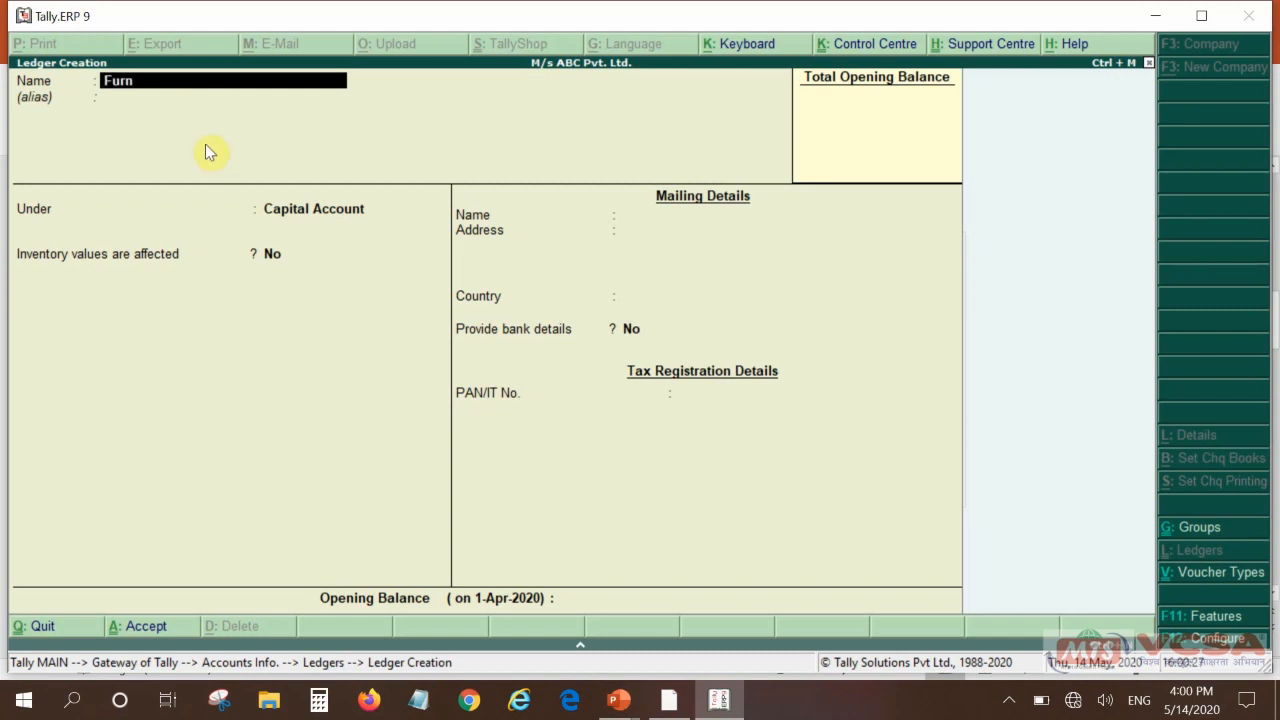
pyautogui.write('c')
pyautogui.press('Return')
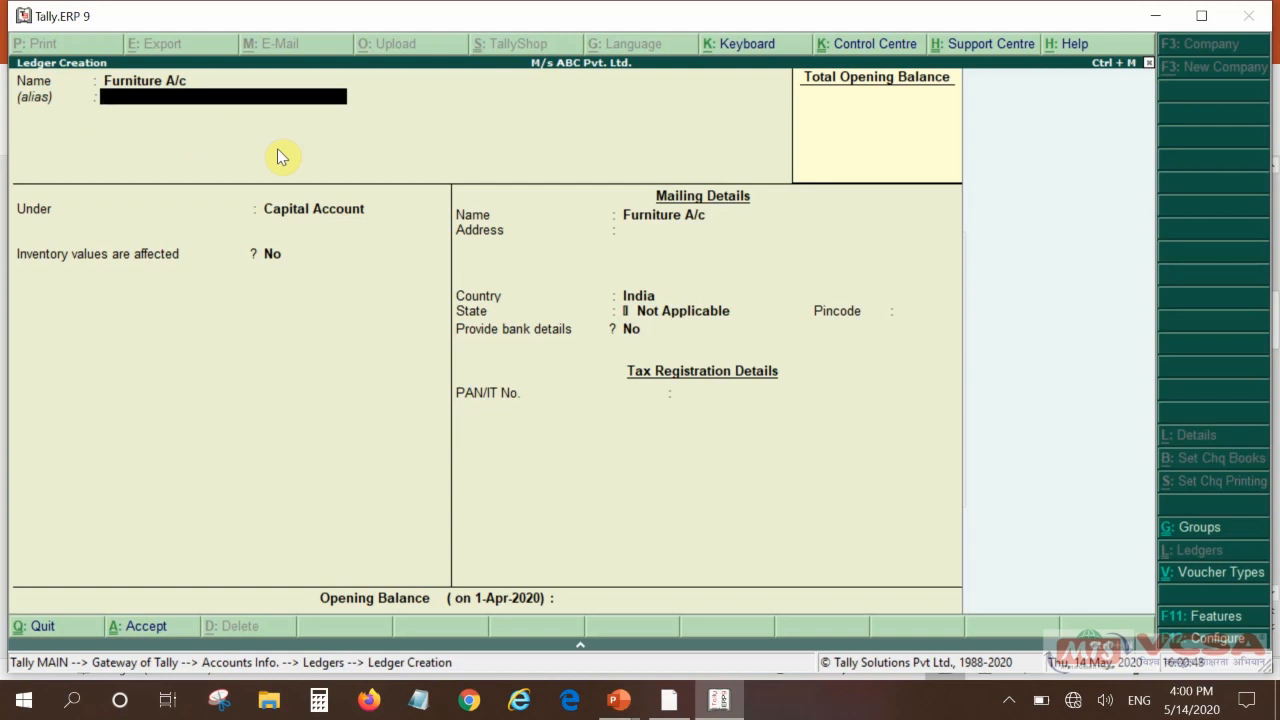
pyautogui.press('Return')
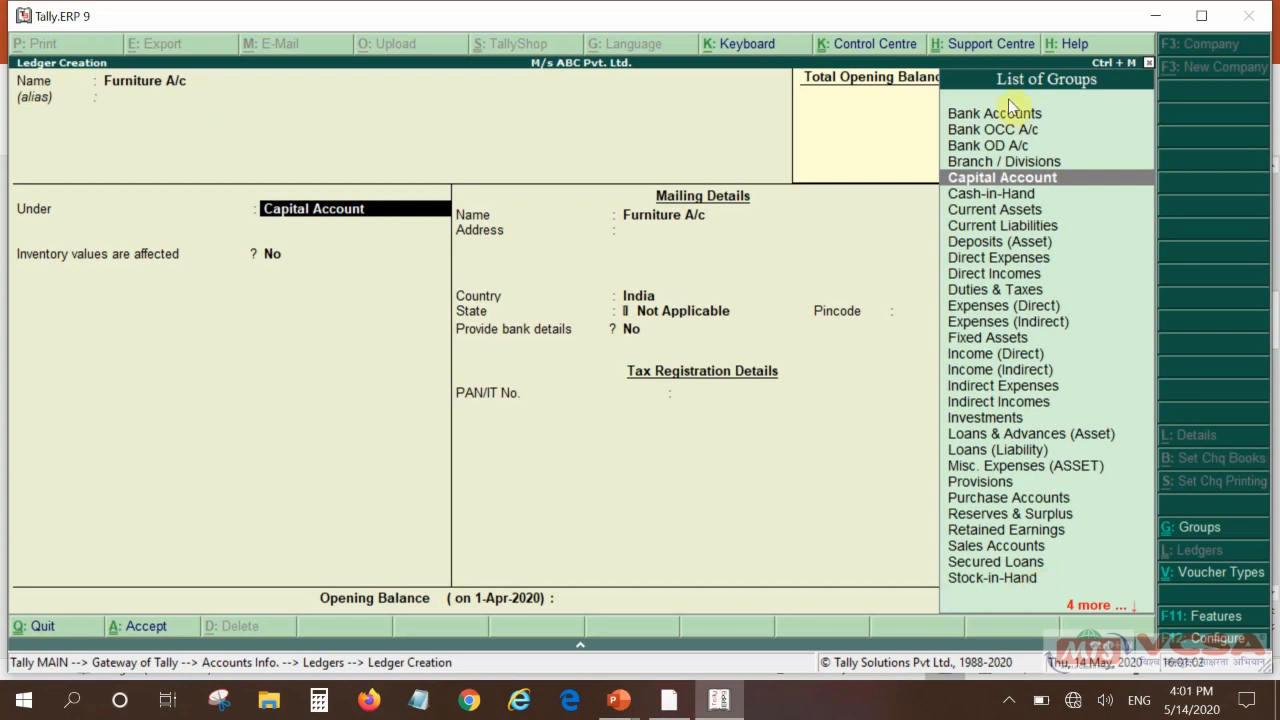
pyautogui.click(1013, 339)
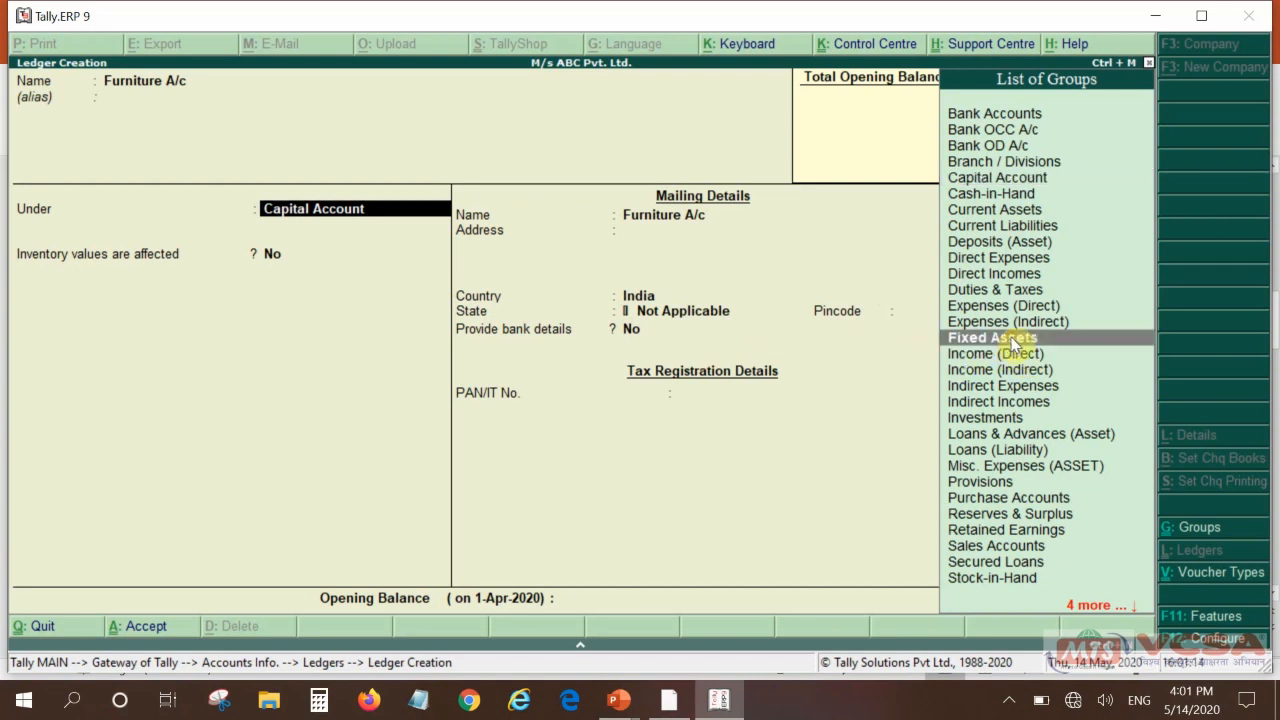
pyautogui.click(1013, 340)
pyautogui.press('Return')
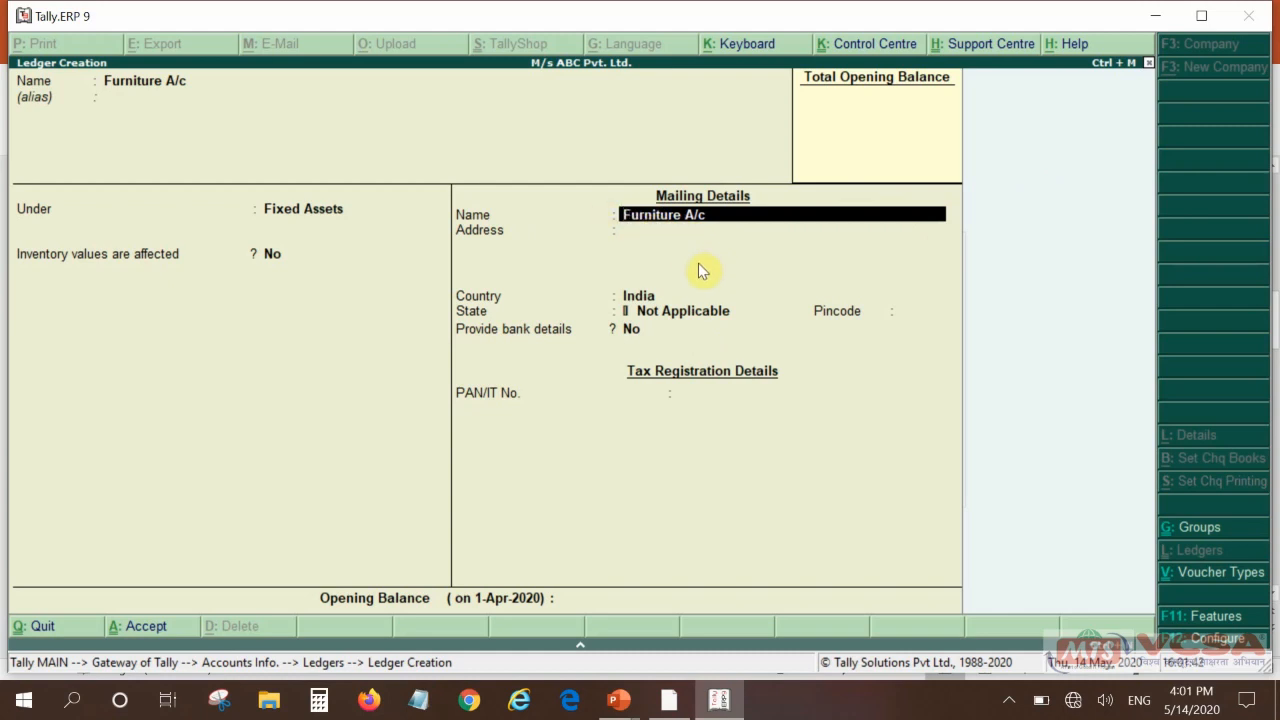
# - Keep Furniture A/c's default mailing name, country India, state Not Applicable and no bank details, leaving the address and PAN/IT number blank
pyautogui.press('Return')
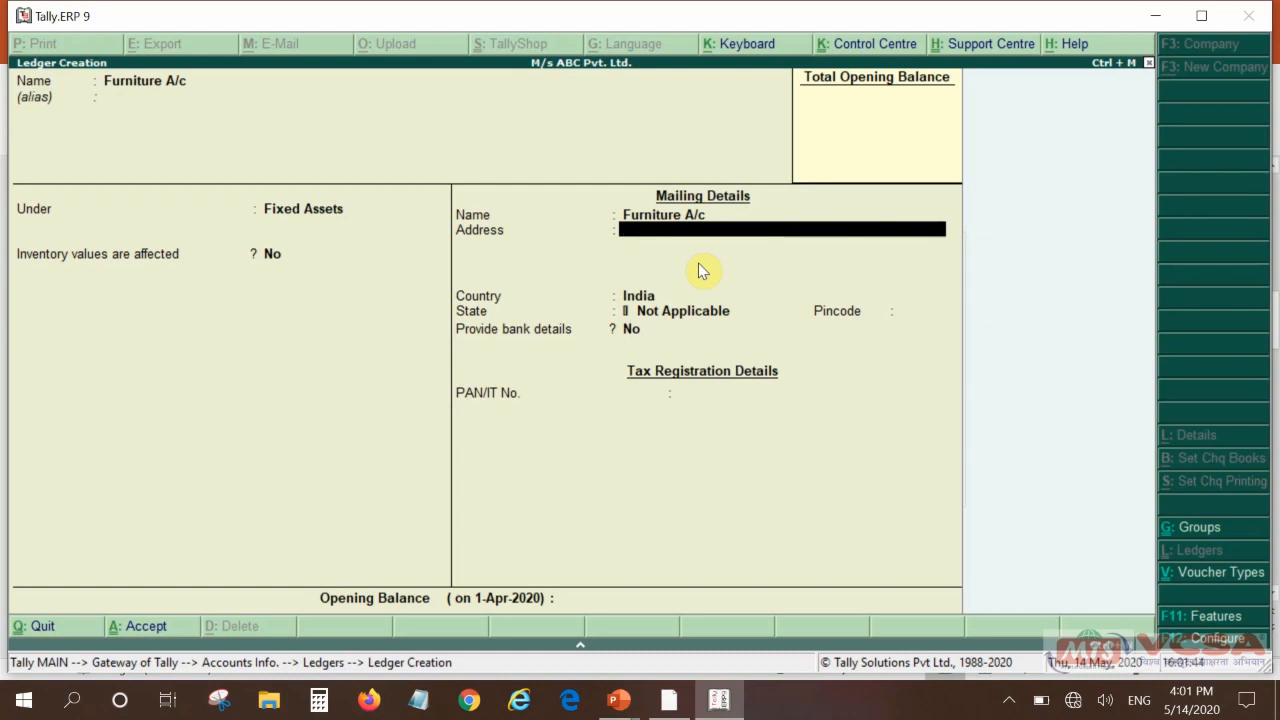
pyautogui.press('Return')
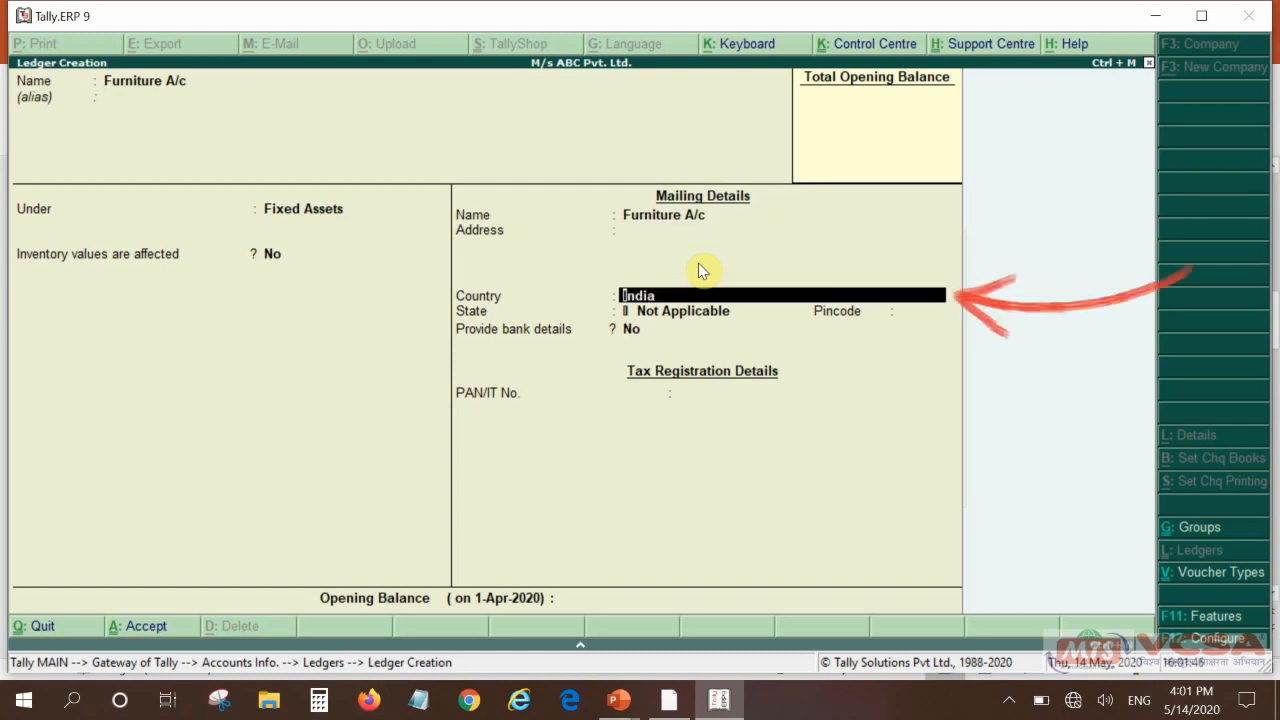
pyautogui.press('Return')
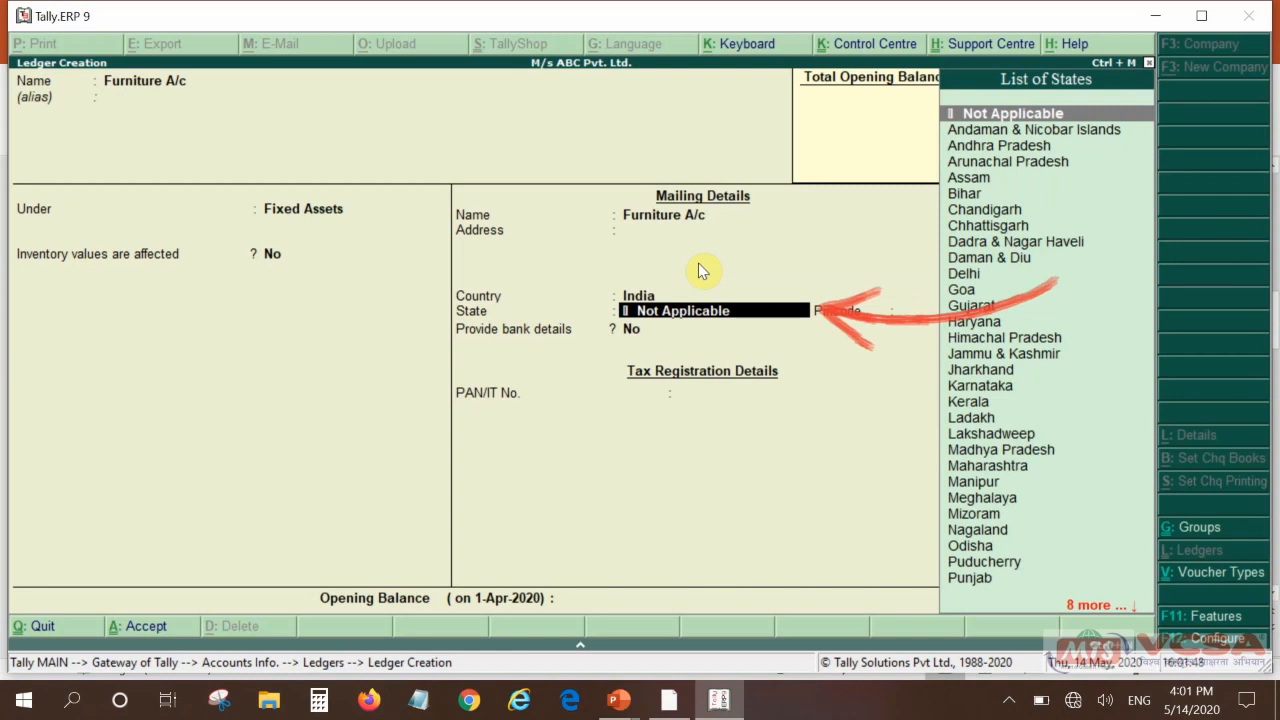
pyautogui.press('Return')
pyautogui.press('Return')
pyautogui.press('Return')
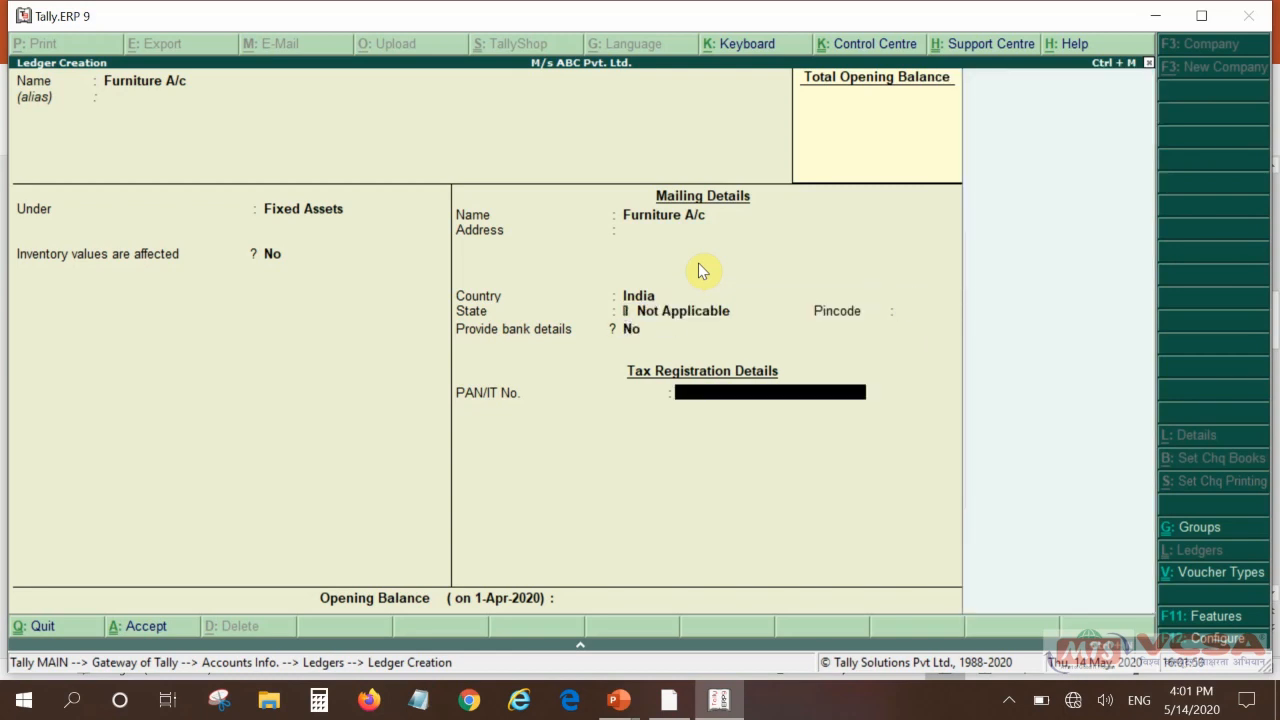
pyautogui.press('Return')
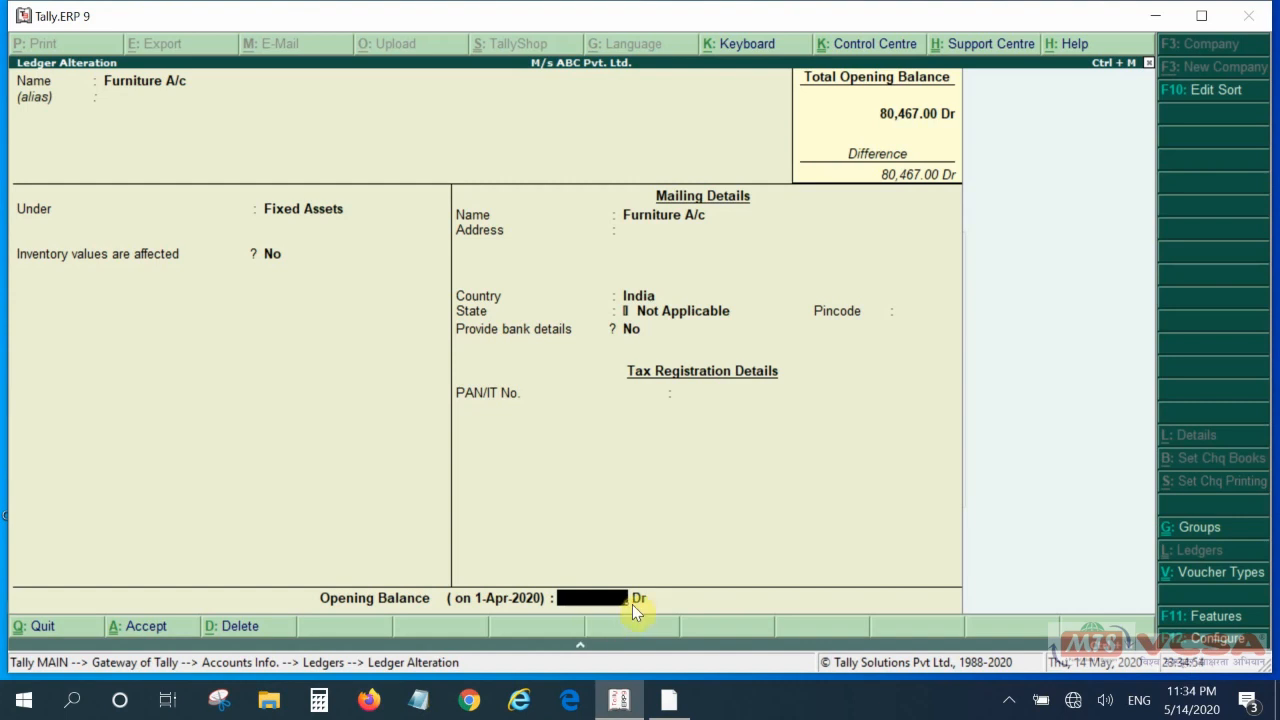
# - Set the Furniture A/c opening balance to 7,50,000.00 Dr, save the ledger and return to the ledger options
pyautogui.write('750000')
pyautogui.press('Return')
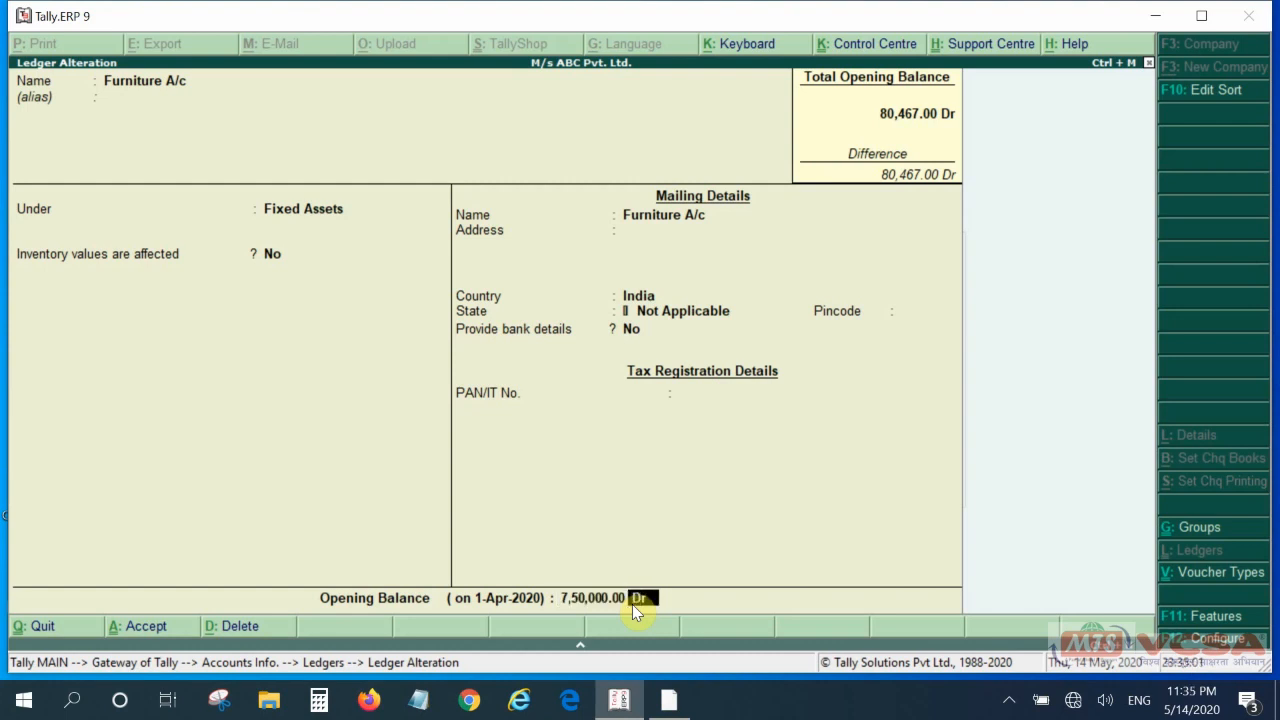
pyautogui.press('Return')
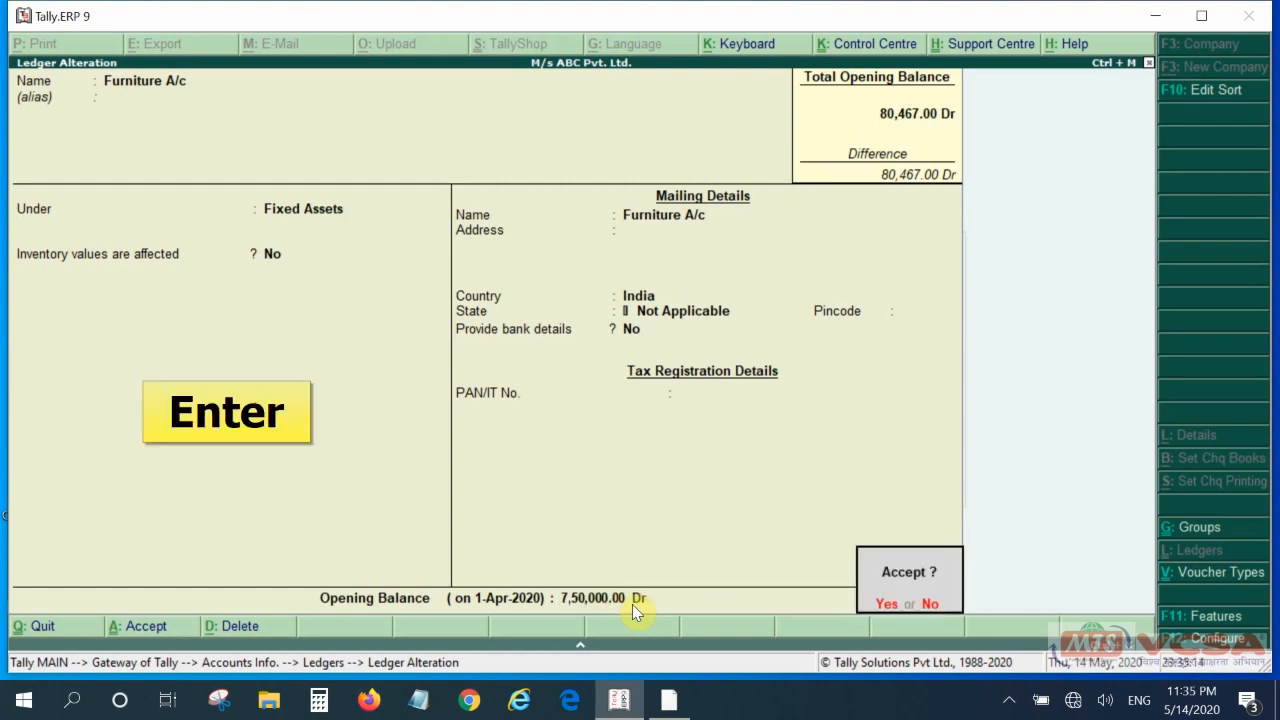
pyautogui.press('Return')
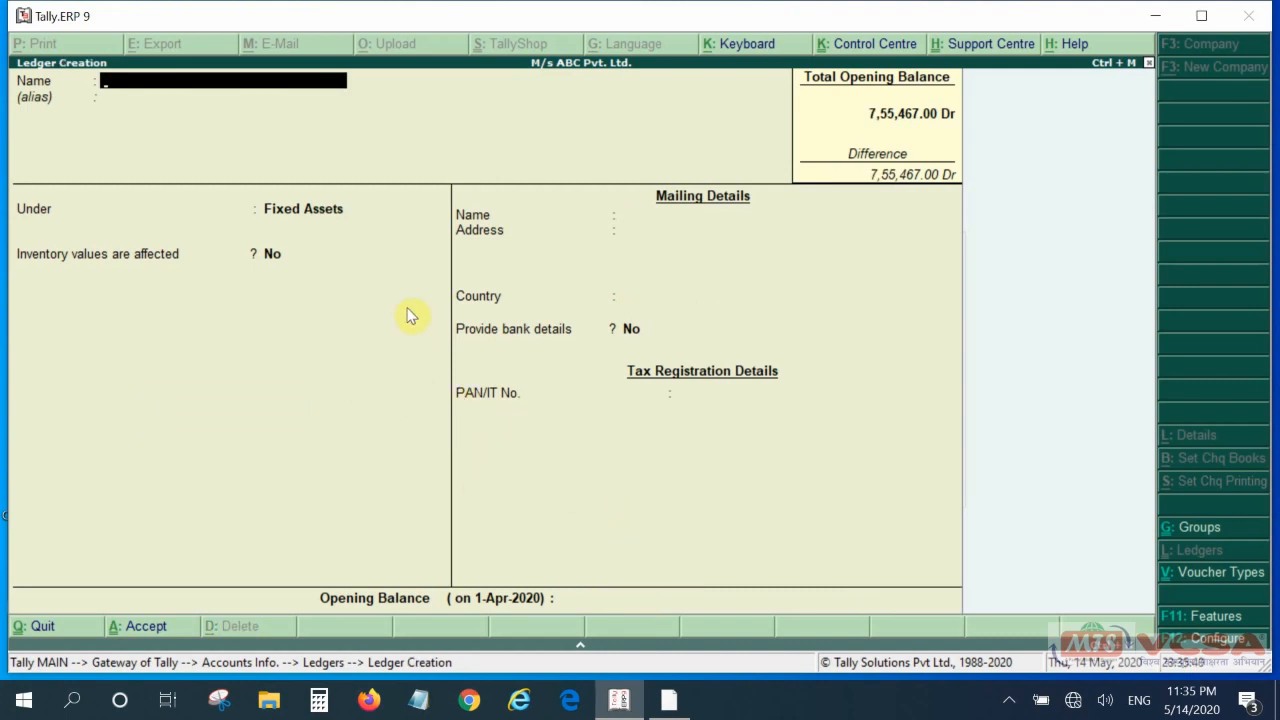
pyautogui.press('Escape')
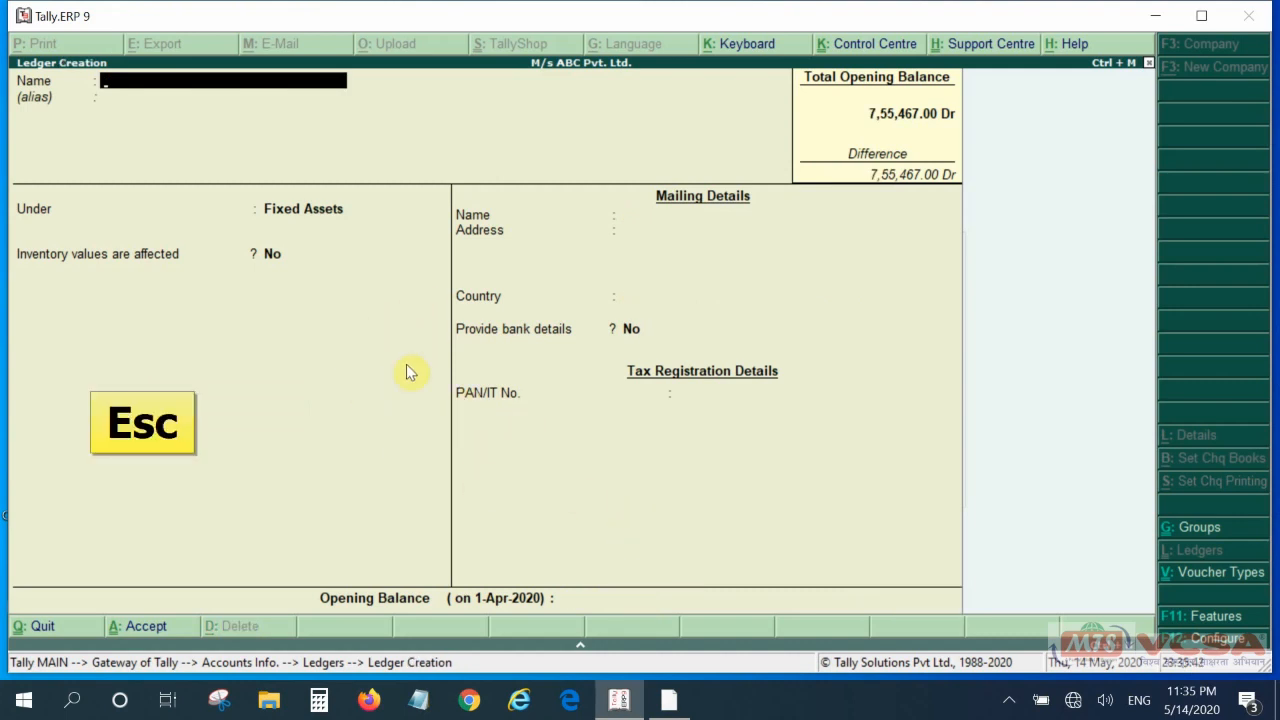
pyautogui.press('Escape')
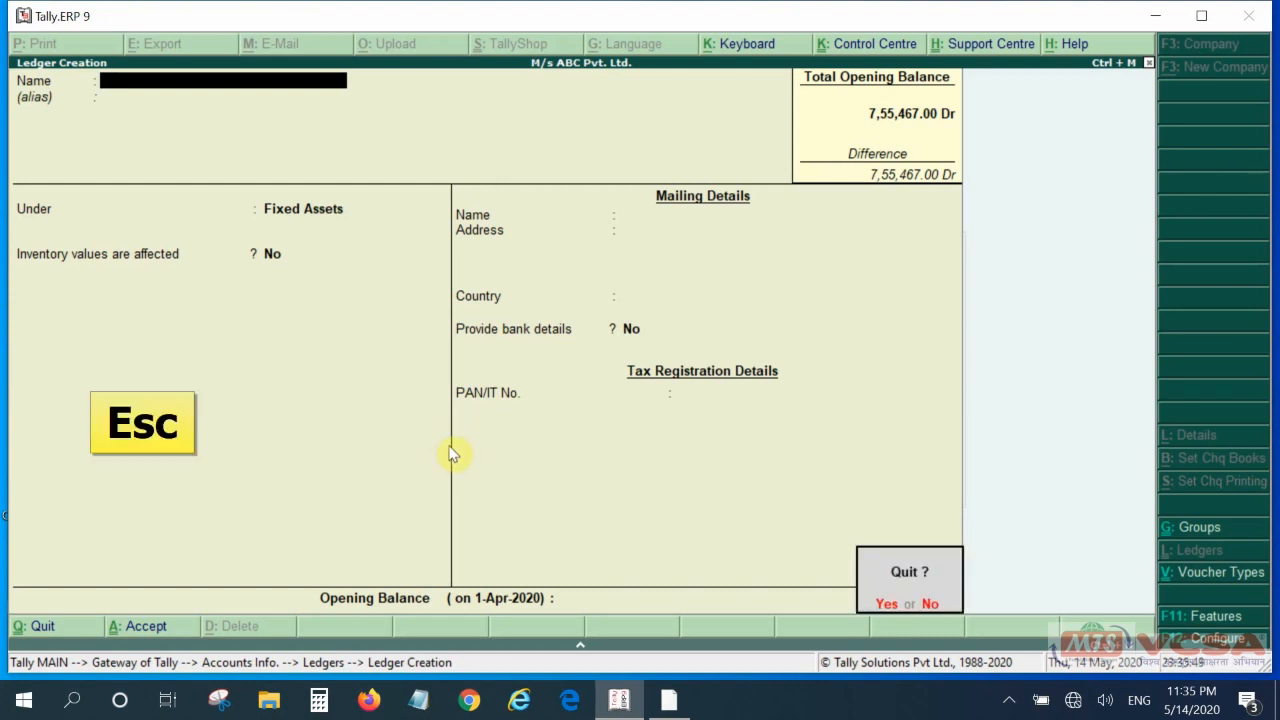
pyautogui.press('Escape')
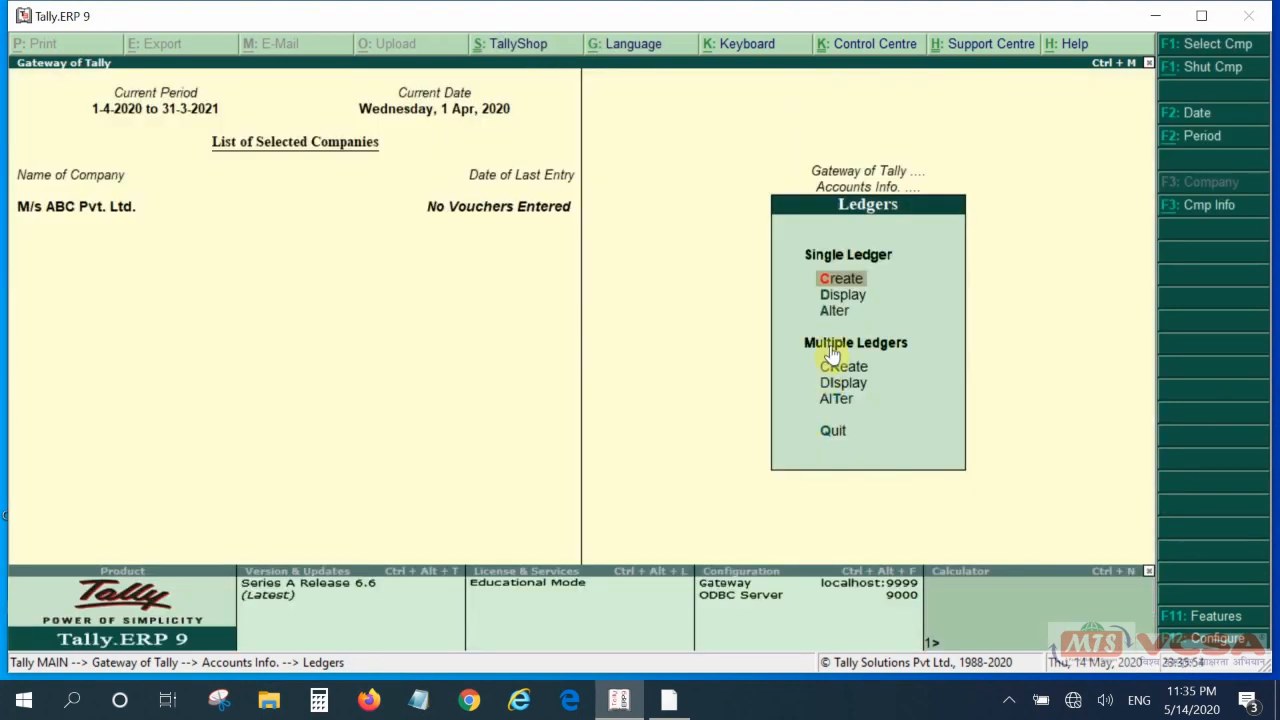
# - Display the saved Furniture A/c ledger to review its group, mailing details and opening balance
pyautogui.press('Down')
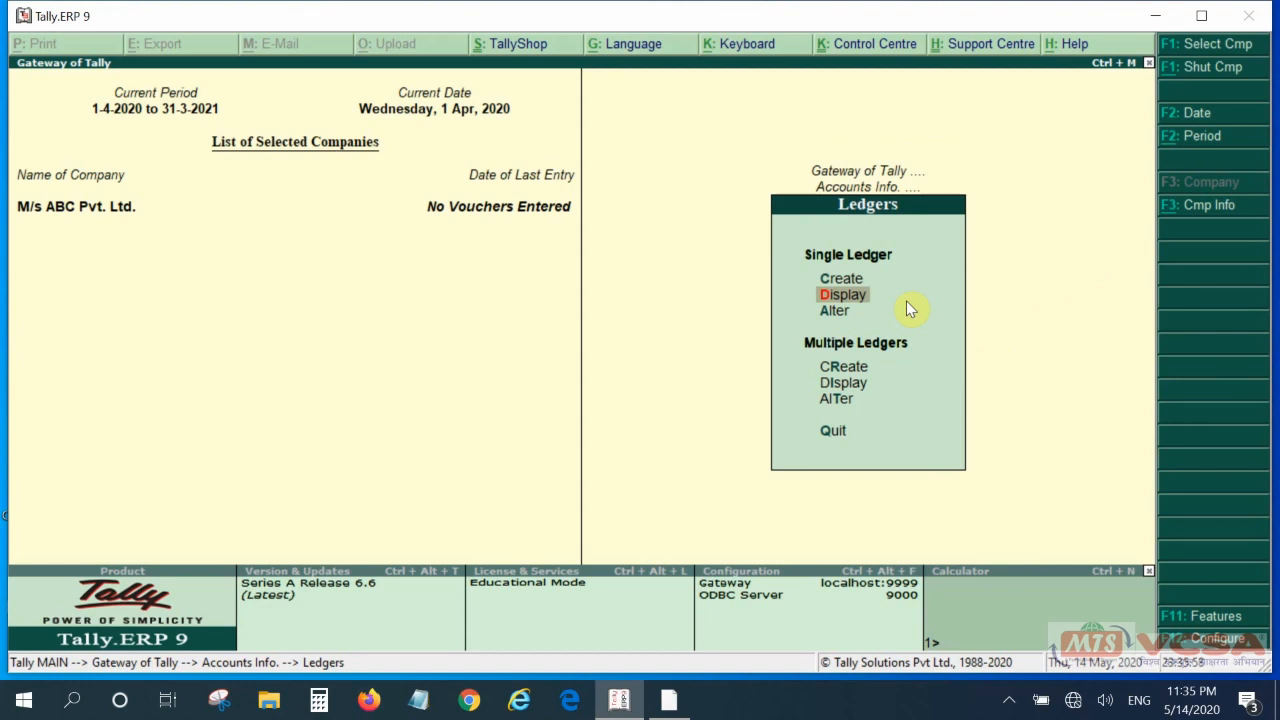
pyautogui.press('Return')
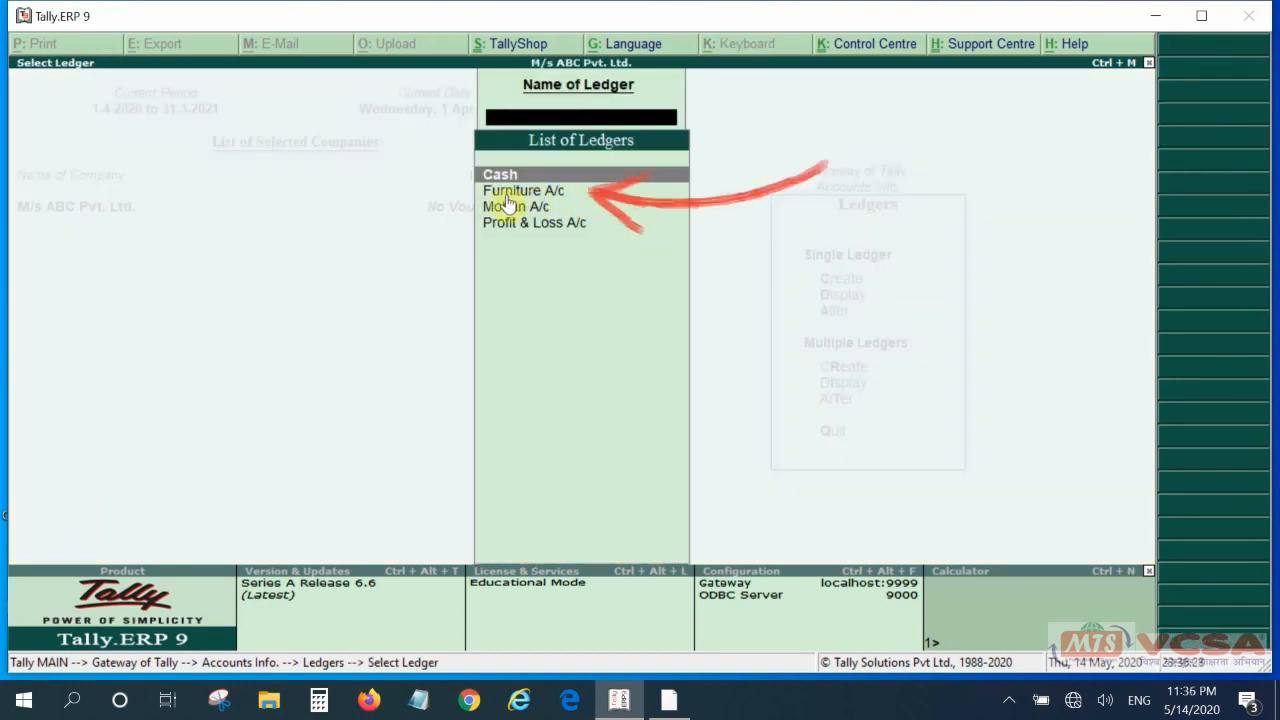
pyautogui.click(588, 196)
pyautogui.click(588, 196)
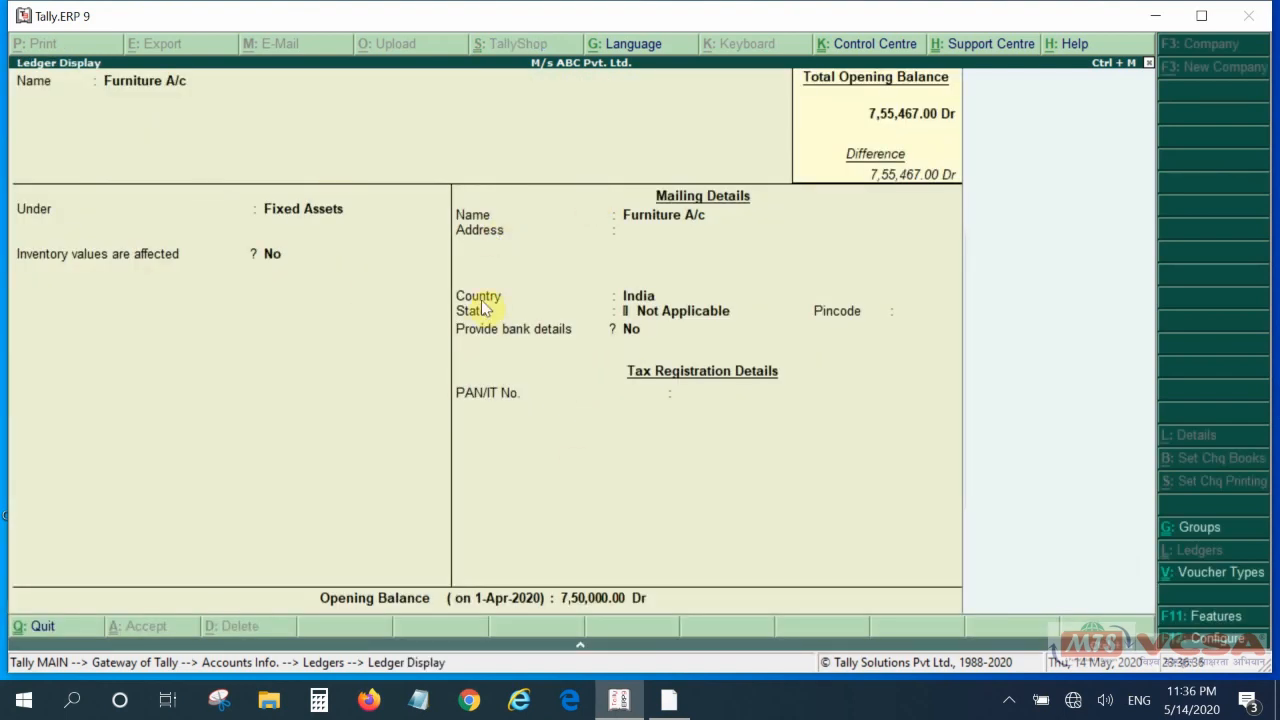
pyautogui.press('Escape')
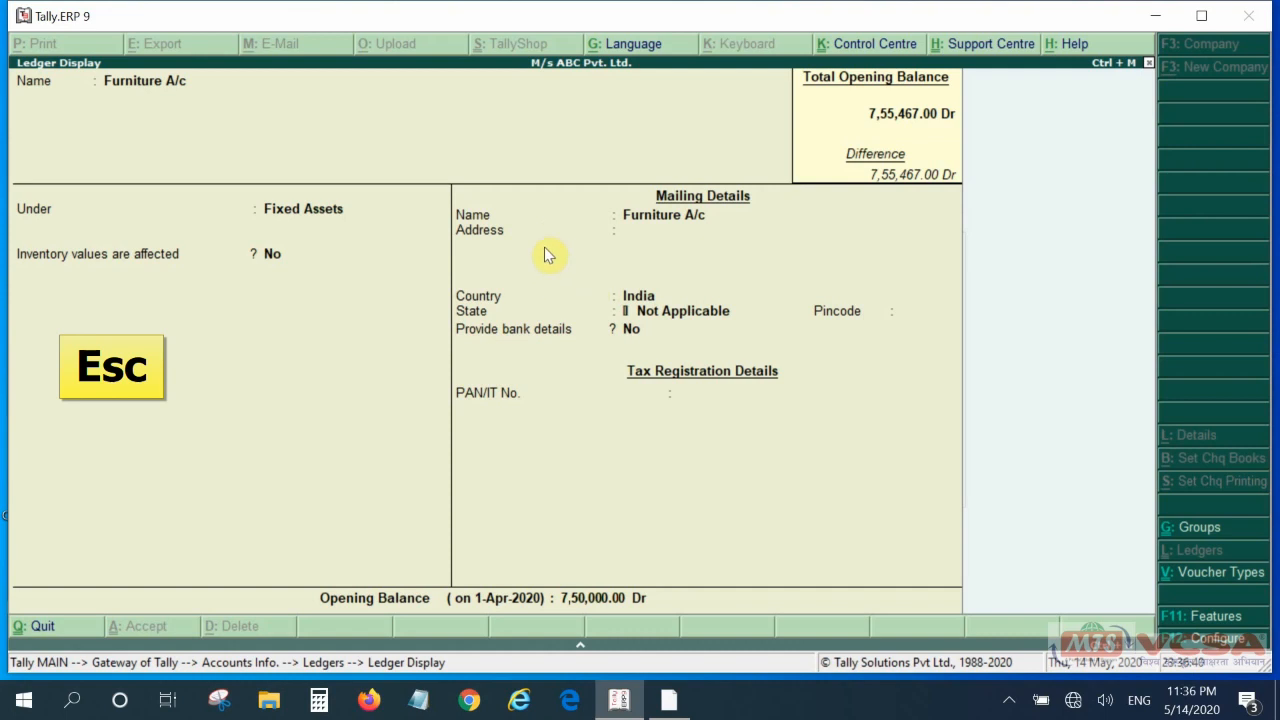
pyautogui.press('Escape')
pyautogui.press('Escape')
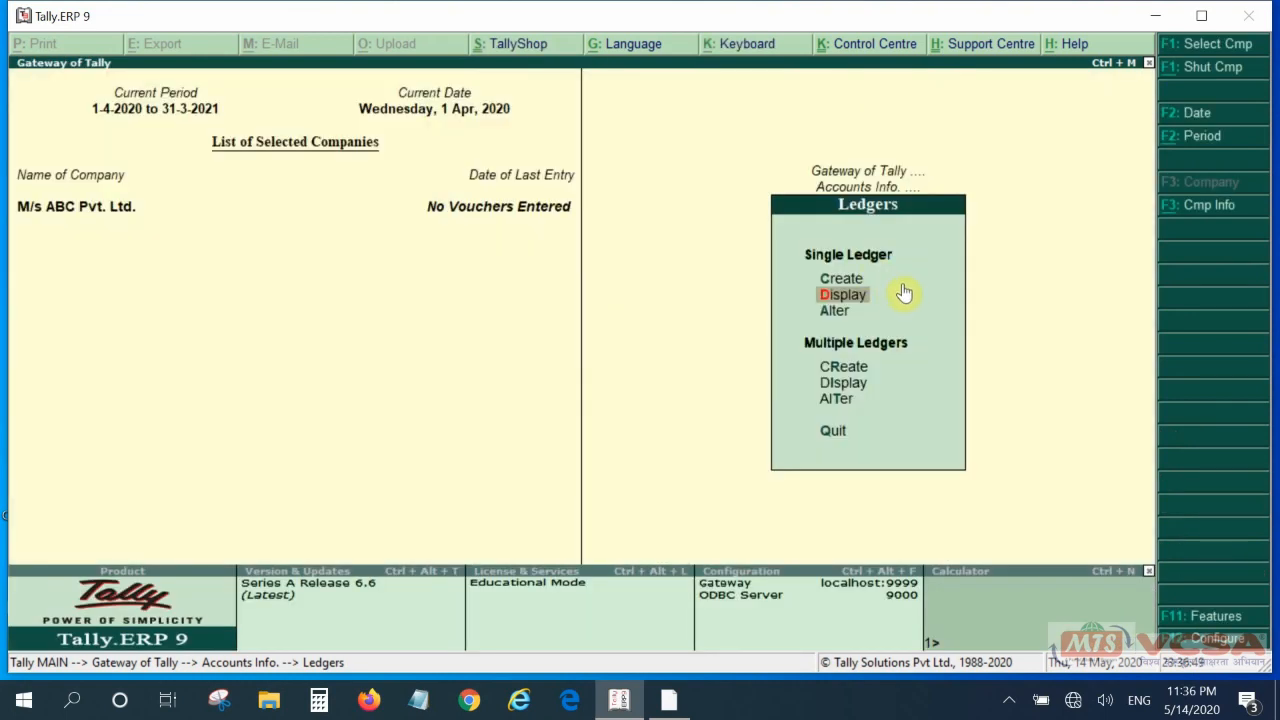
# - Start a new single ledger named SBI A/c and place it under the Bank Accounts group
pyautogui.press('Up')
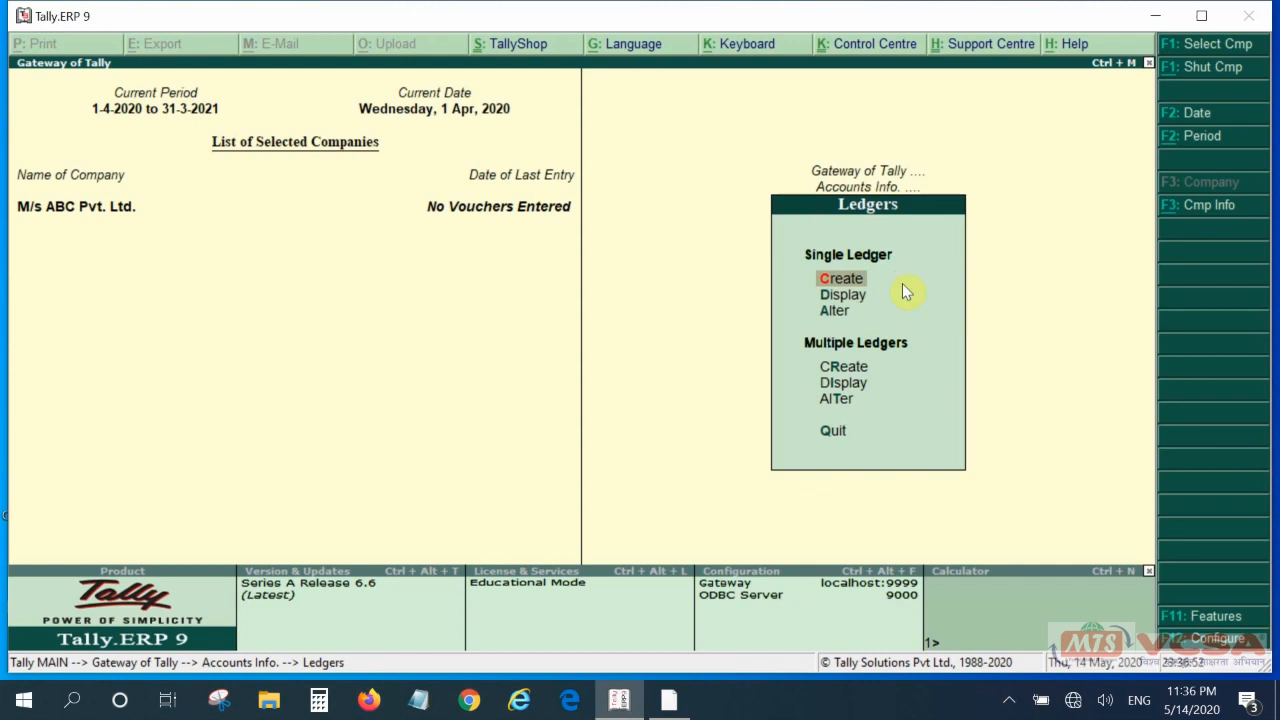
pyautogui.press('Return')
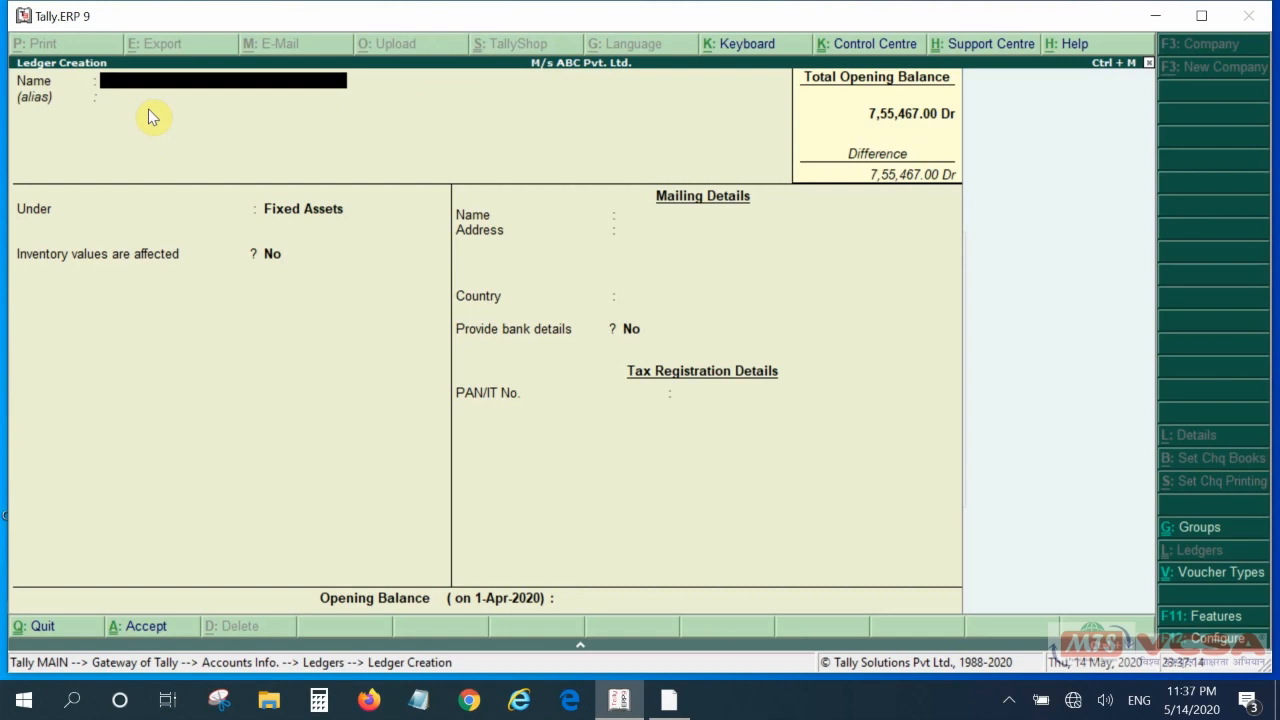
pyautogui.write('SBI A/c')
pyautogui.press('Return')
pyautogui.press('Return')
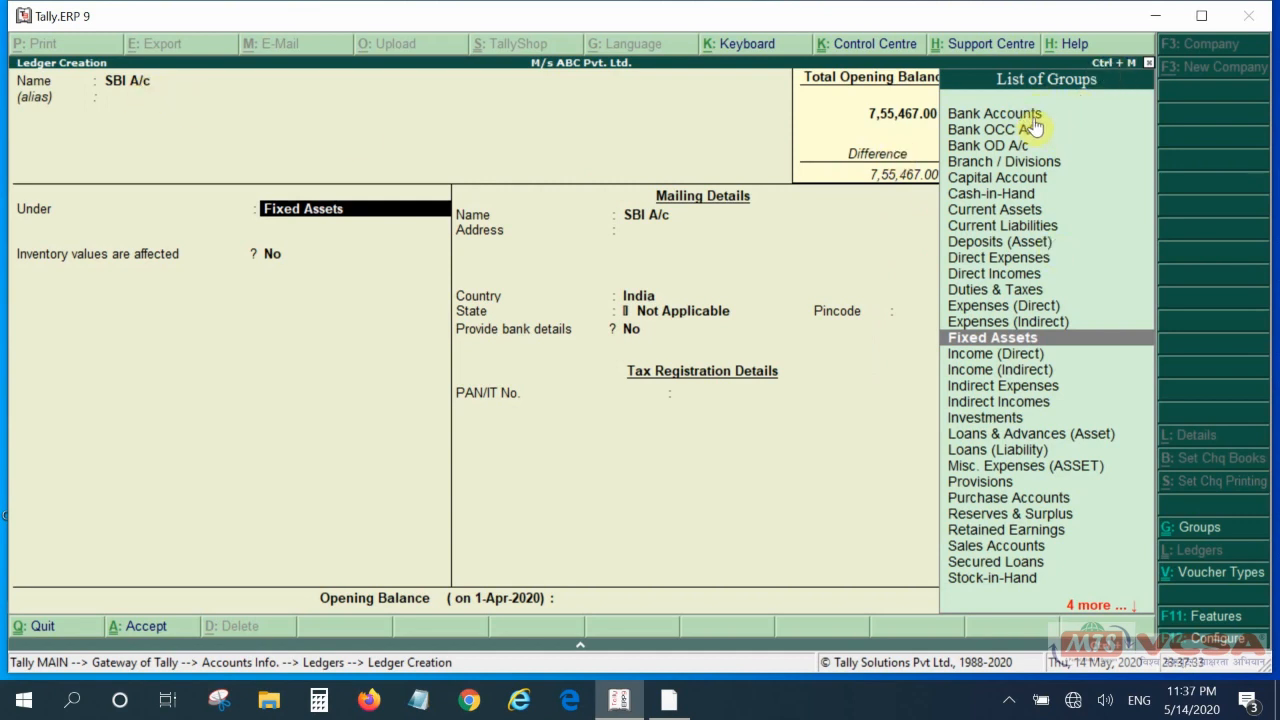
pyautogui.write('b')
pyautogui.press('Return')
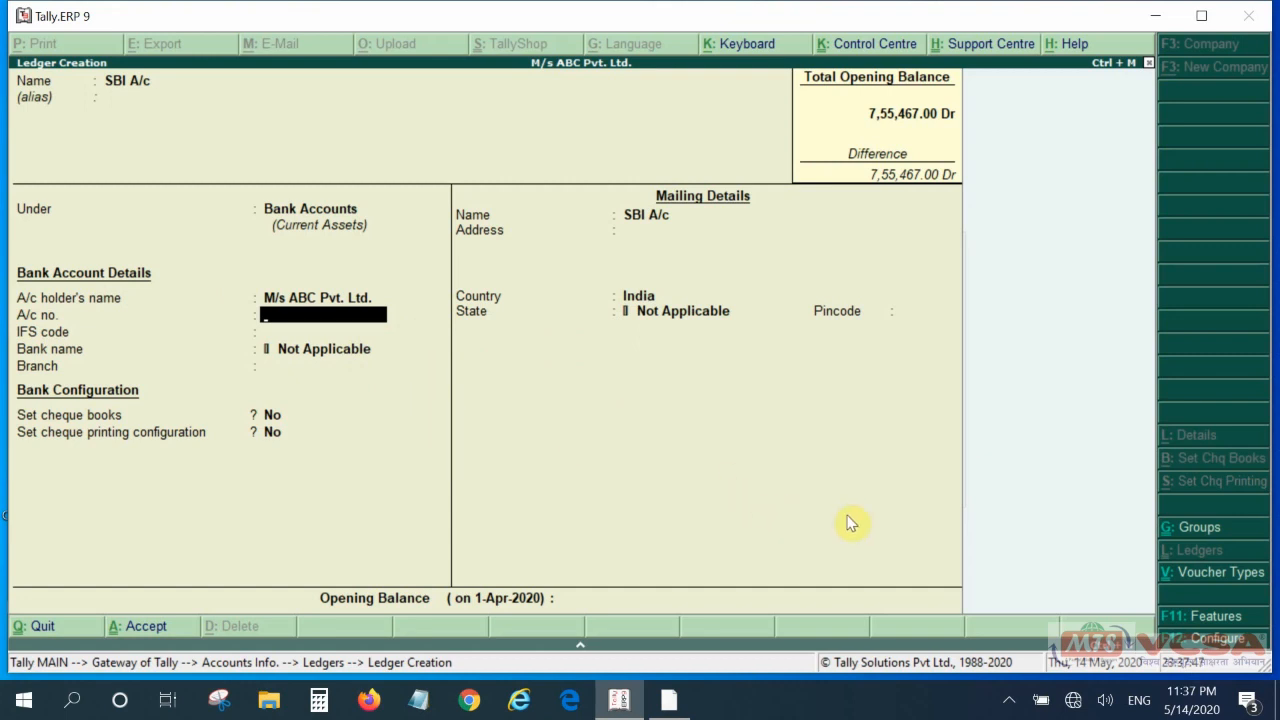
# - Keep the default bank account, cheque and mailing details for the SBI A/c ledger and save it
pyautogui.press('Return')
pyautogui.press('Return')
pyautogui.press('Return')
pyautogui.press('Return')
pyautogui.press('Return')
pyautogui.press('Return')
pyautogui.press('Return')
pyautogui.press('Return')
pyautogui.press('Return')
pyautogui.press('Return')
pyautogui.press('Return')
pyautogui.press('Return')
pyautogui.press('Return')
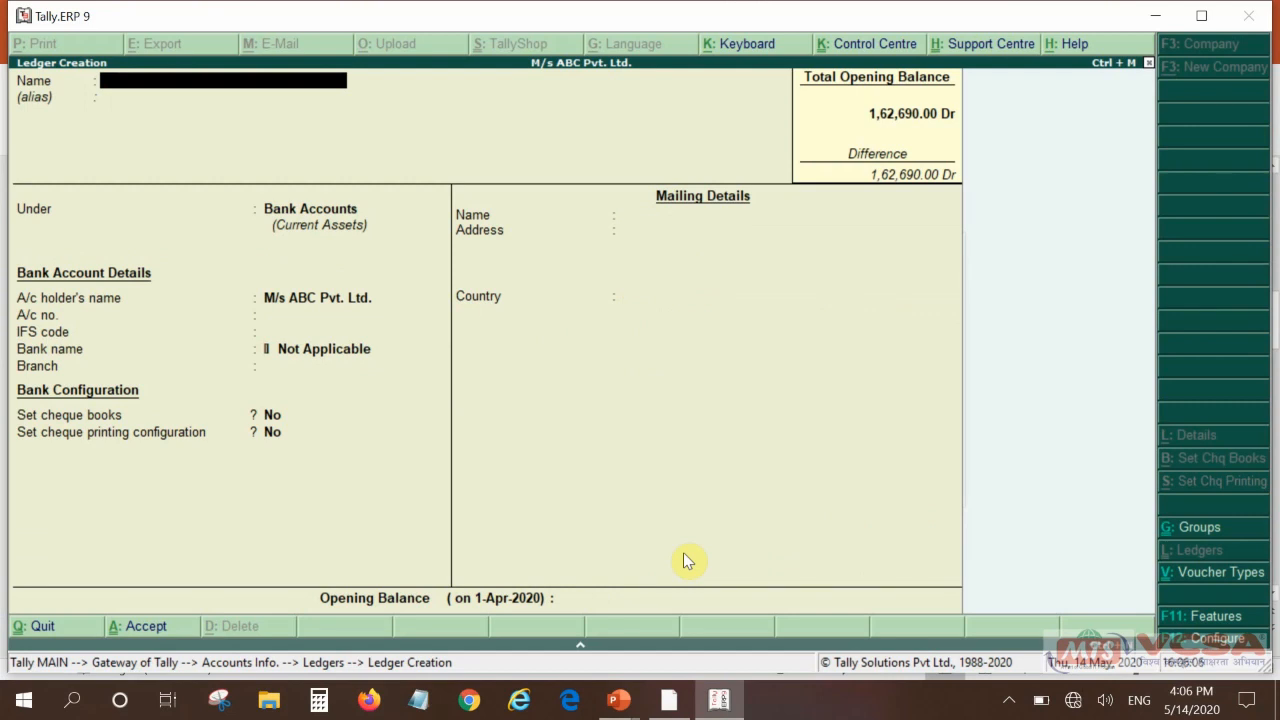
# - Name the next ledger Sales A/c and place it under the Sales Accounts group
pyautogui.write('Sales A/c')
pyautogui.press('Return')
pyautogui.press('Return')
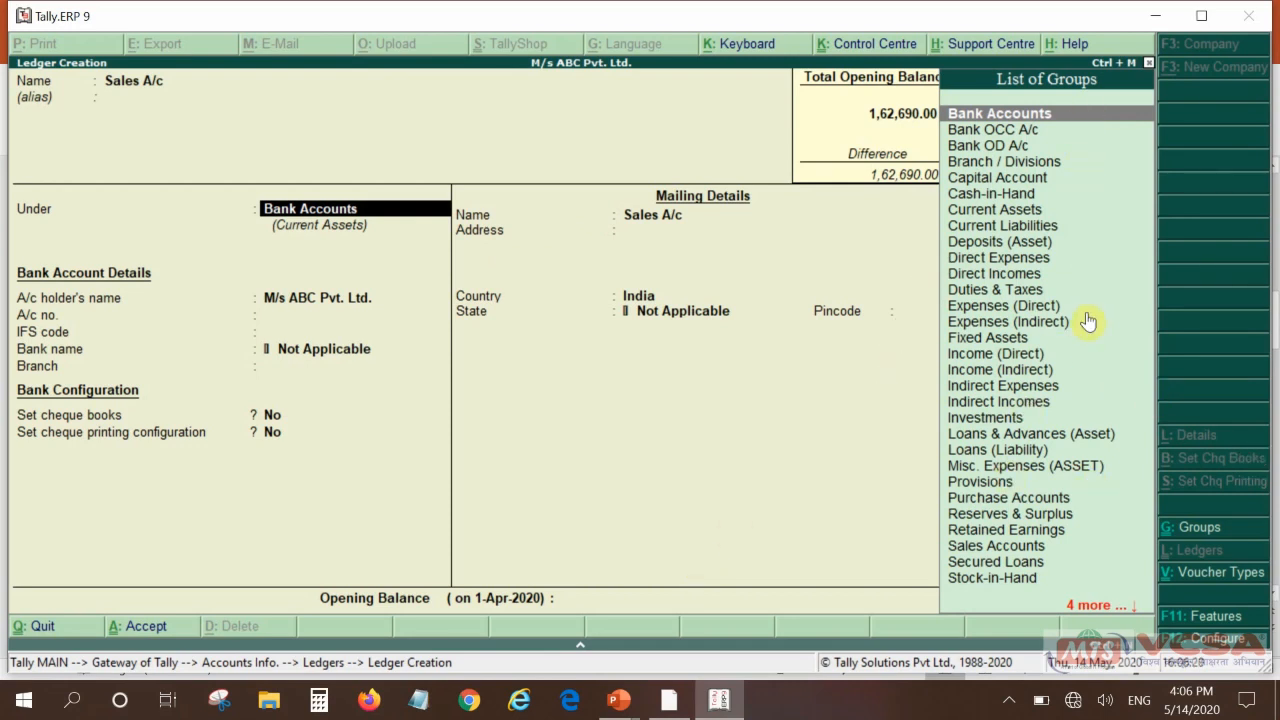
pyautogui.write('Sale')
pyautogui.press('Return')
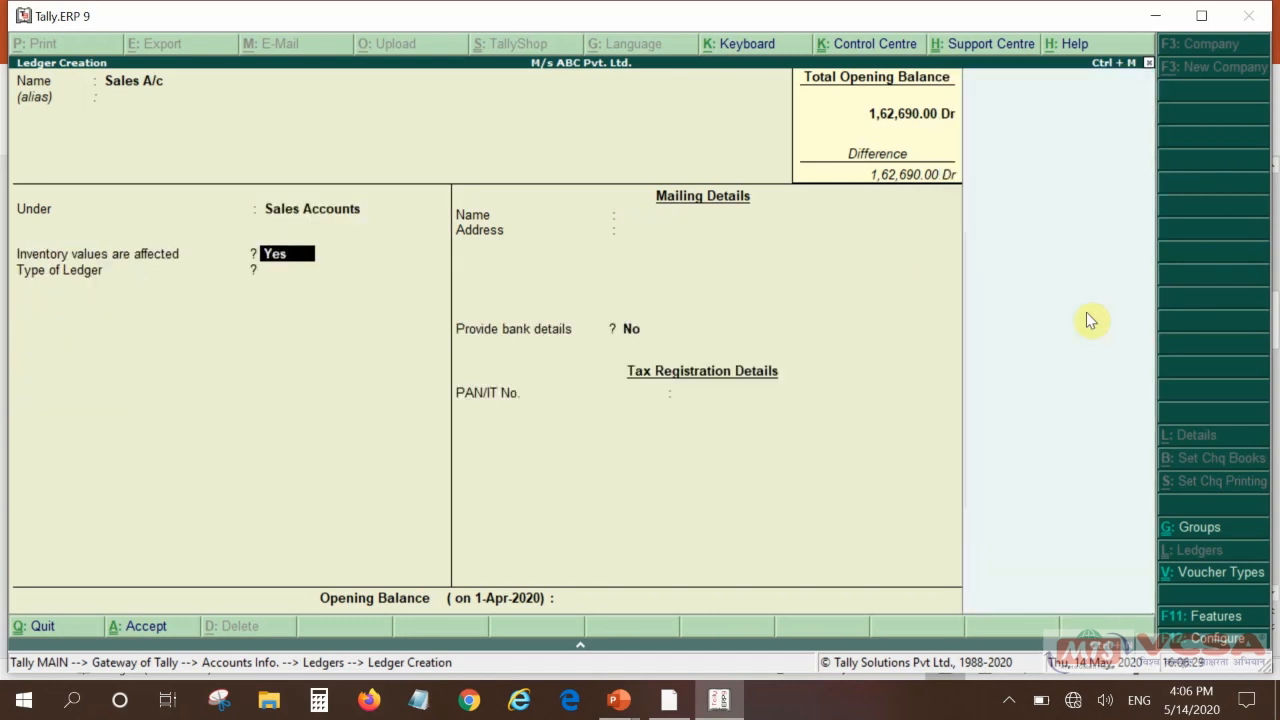
# - Keep inventory values affected as Yes and ledger type Not Applicable, leave the opening balance blank, and save Sales A/c
pyautogui.press('Return')
pyautogui.press('Return')
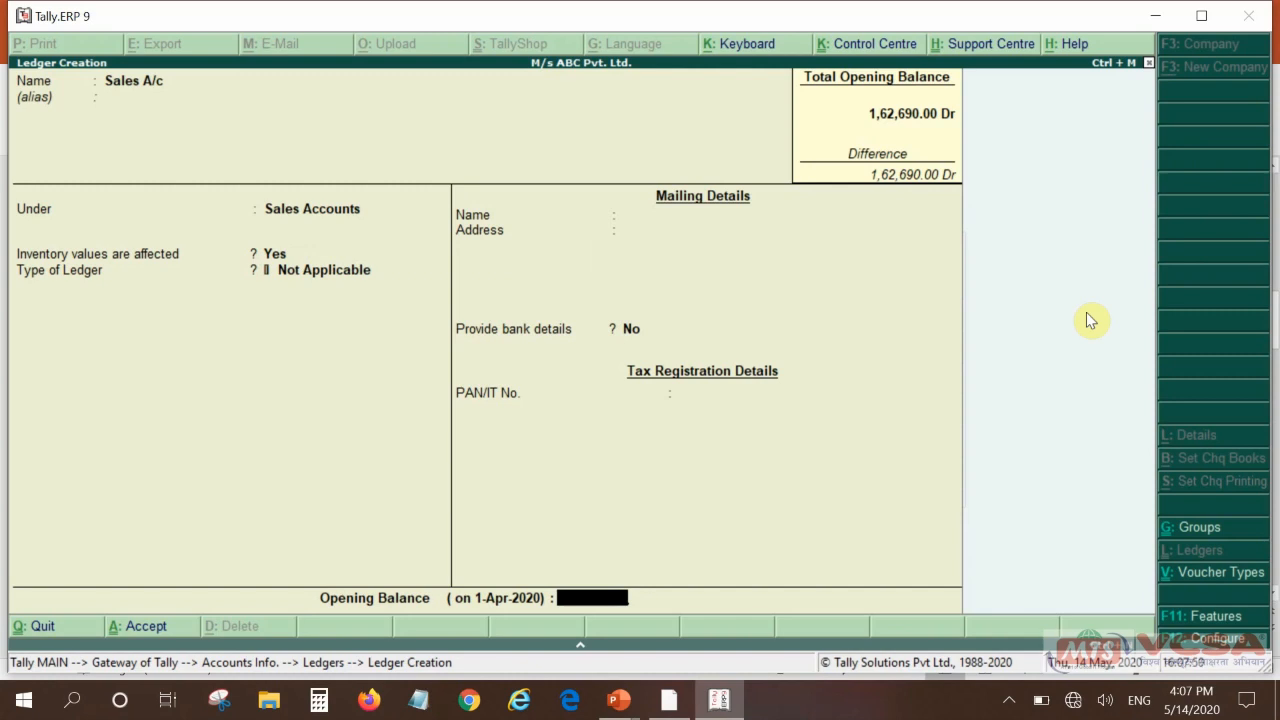
pyautogui.press('Return')
pyautogui.press('Return')
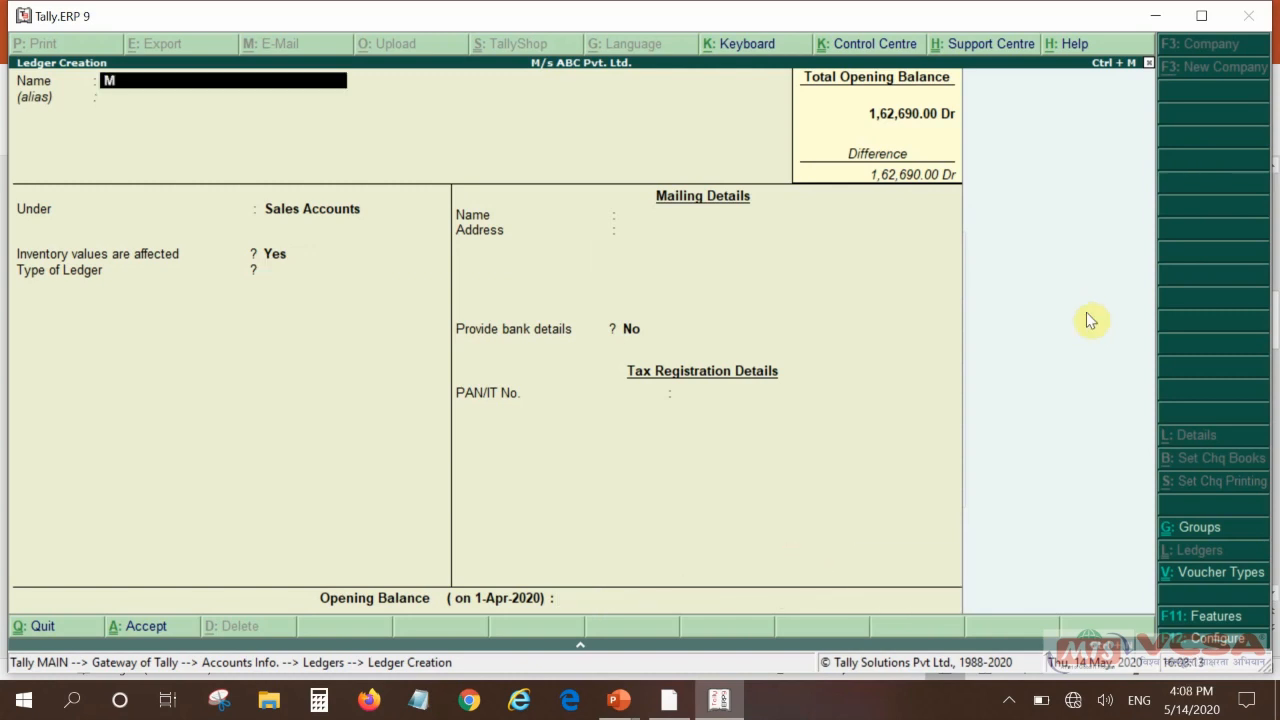
# - Name the next ledger with the customer's name followed by A/c and place it under Sundry Debtors
pyautogui.write('Mohan A/c')
pyautogui.press('Return')
pyautogui.press('Return')
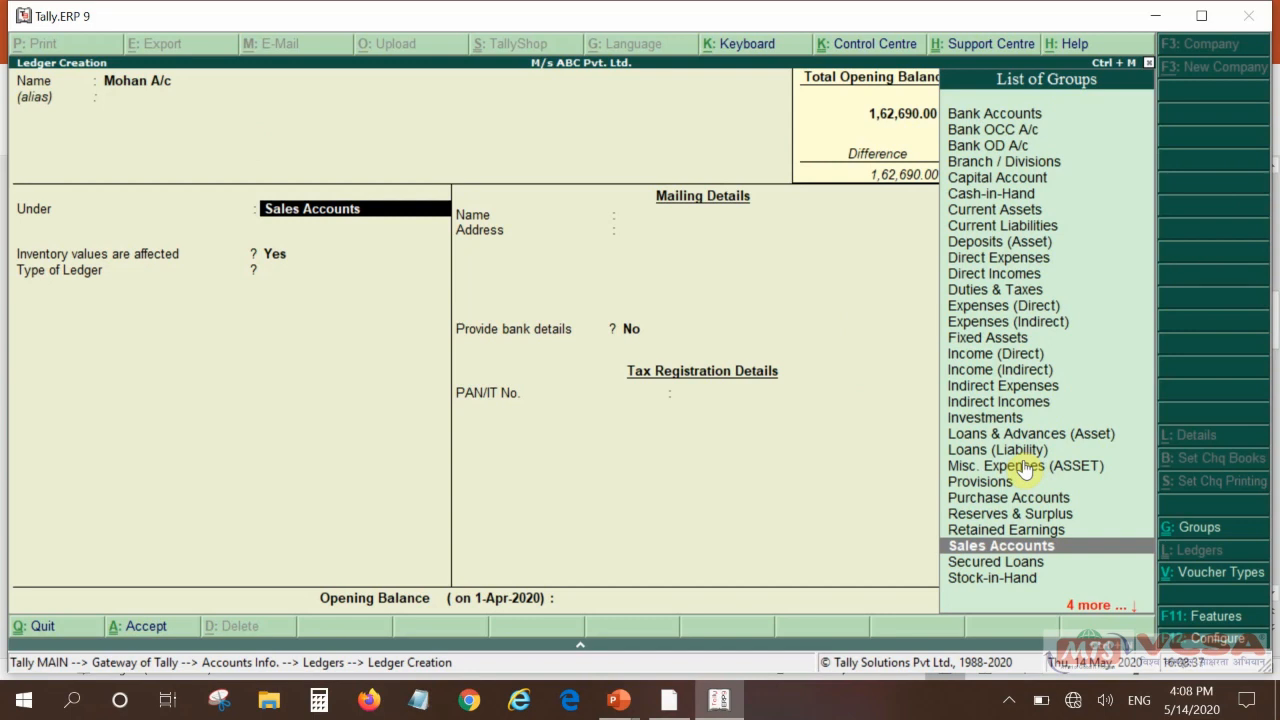
pyautogui.write('Su')
pyautogui.press('Down')
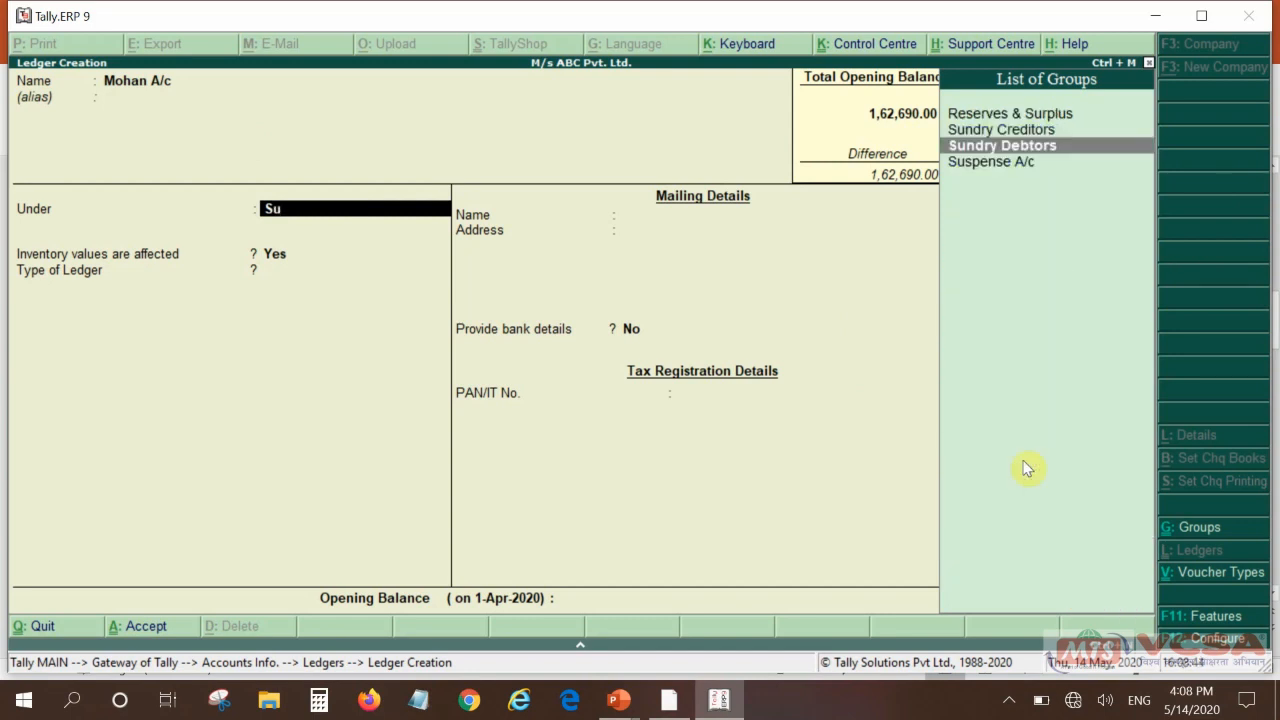
pyautogui.press('Return')
# - Keep the customer ledger's default bill-by-bill, inventory, mailing and bank settings, leaving address, pincode and PAN blank
pyautogui.press('Return')
pyautogui.press('Return')
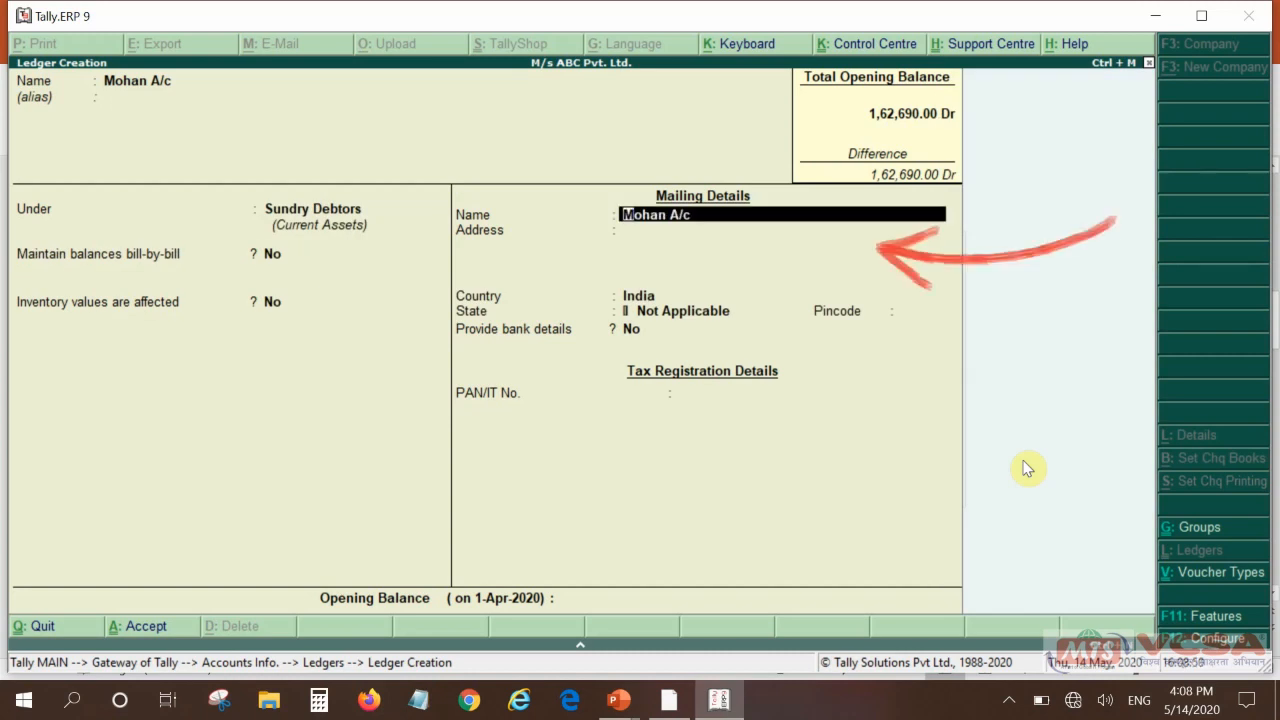
pyautogui.press('Return')
pyautogui.press('Return')
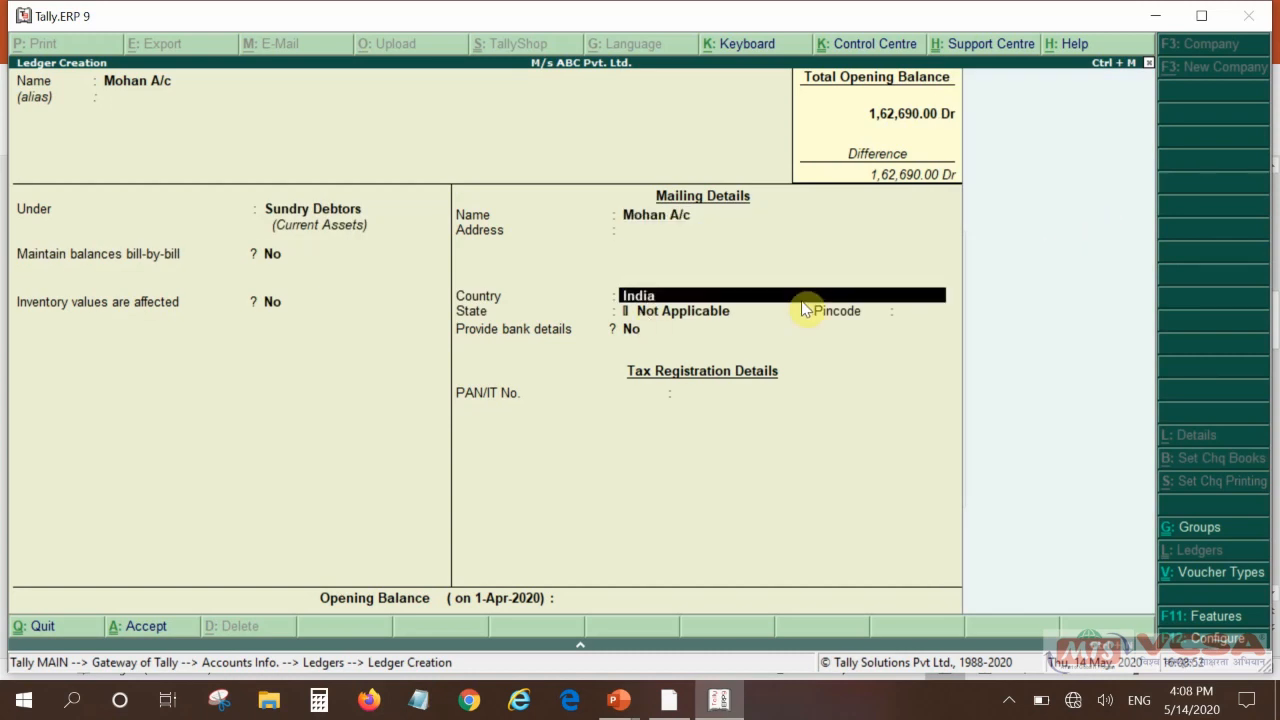
pyautogui.press('Return')
pyautogui.press('Return')
pyautogui.press('Return')
pyautogui.press('Return')
pyautogui.press('Return')
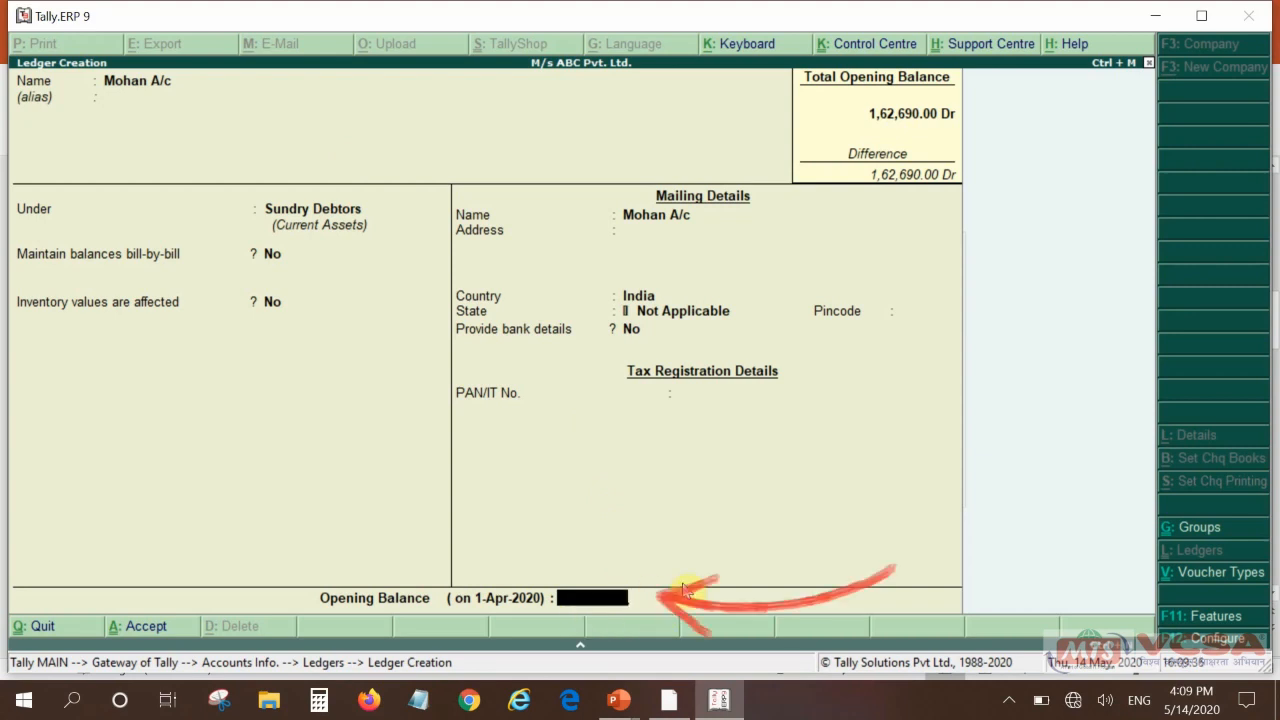
# - Save the customer ledger with an opening balance of 5,467.00 Dr and quit ledger creation
pyautogui.write('5467')
pyautogui.press('Return')
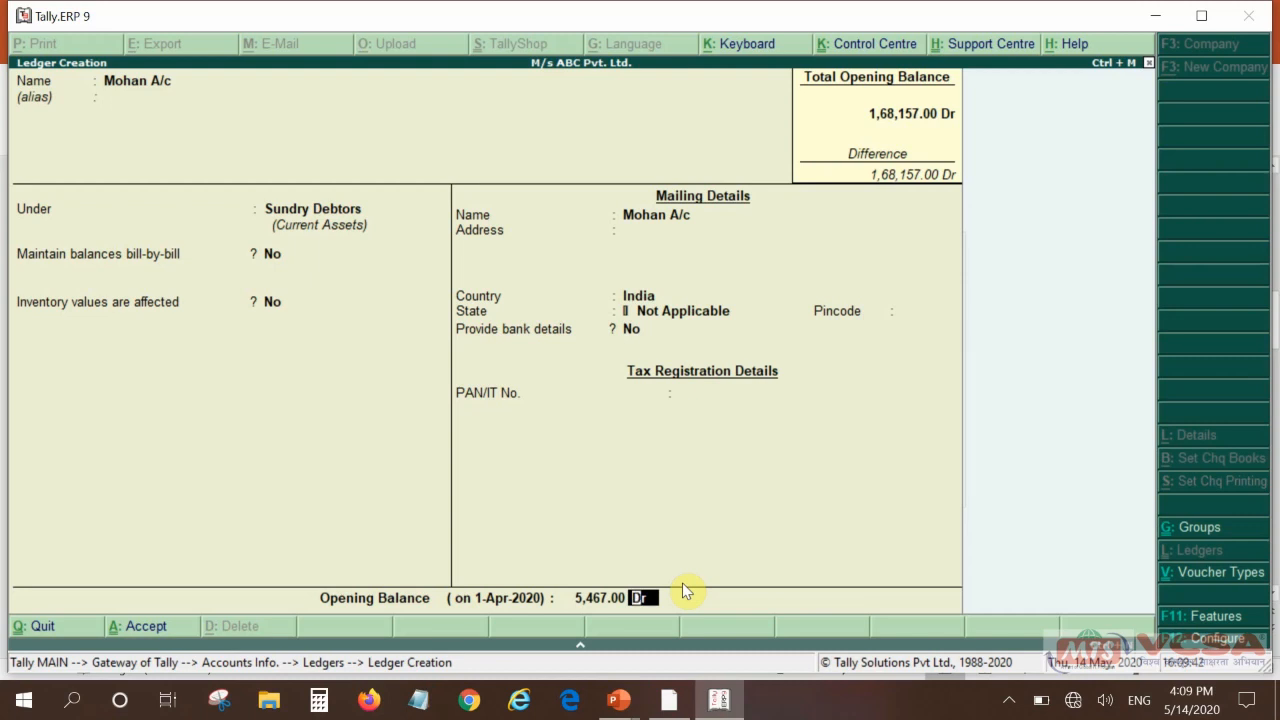
pyautogui.press('Return')
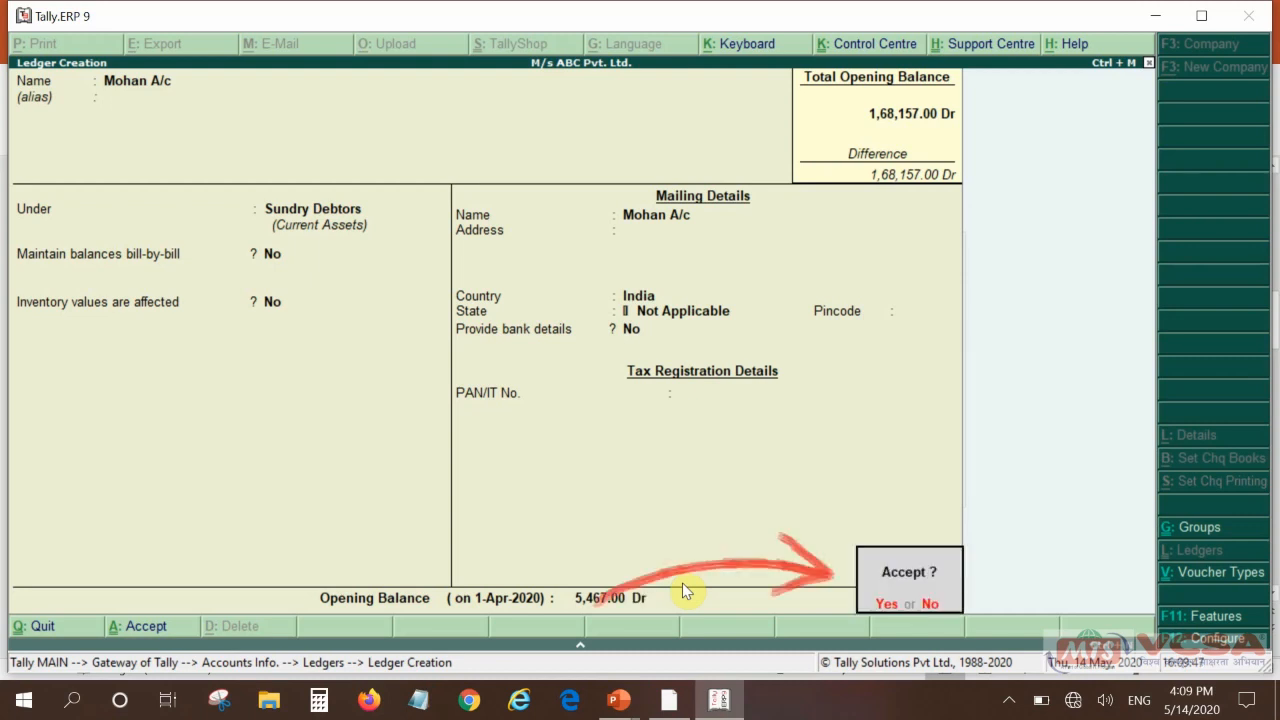
pyautogui.press('Return')
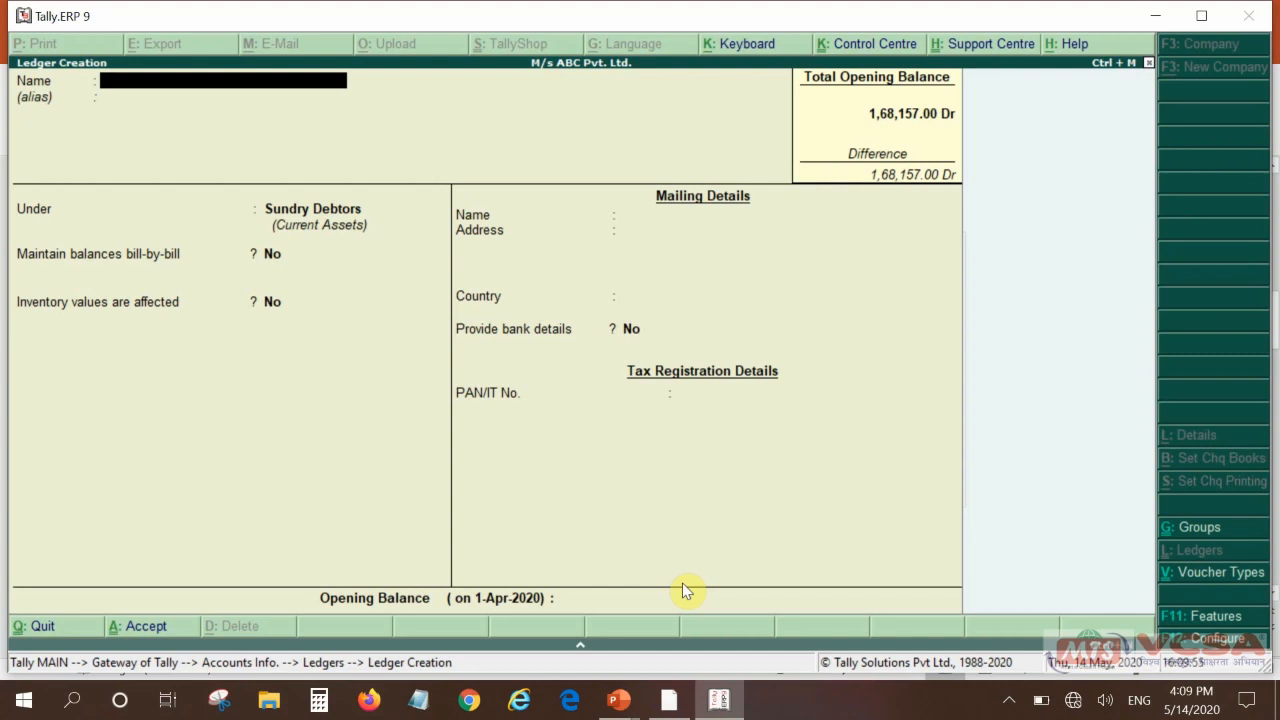
pyautogui.press('Escape')
pyautogui.press('y')
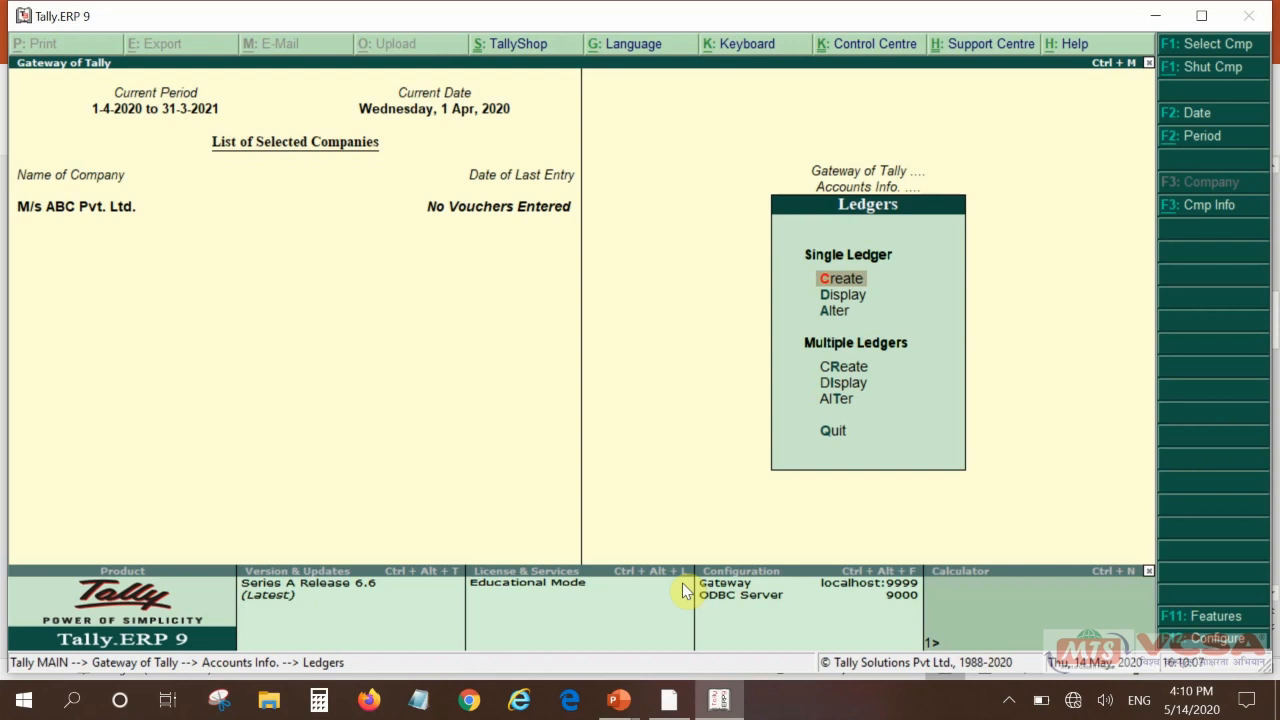
# - Examine the list of single ledgers available for display and close it
pyautogui.press('Down')
pyautogui.press('Return')
pyautogui.press('Down')
pyautogui.press('Up')
pyautogui.press('Up')
pyautogui.press('Down')
pyautogui.press('Down')
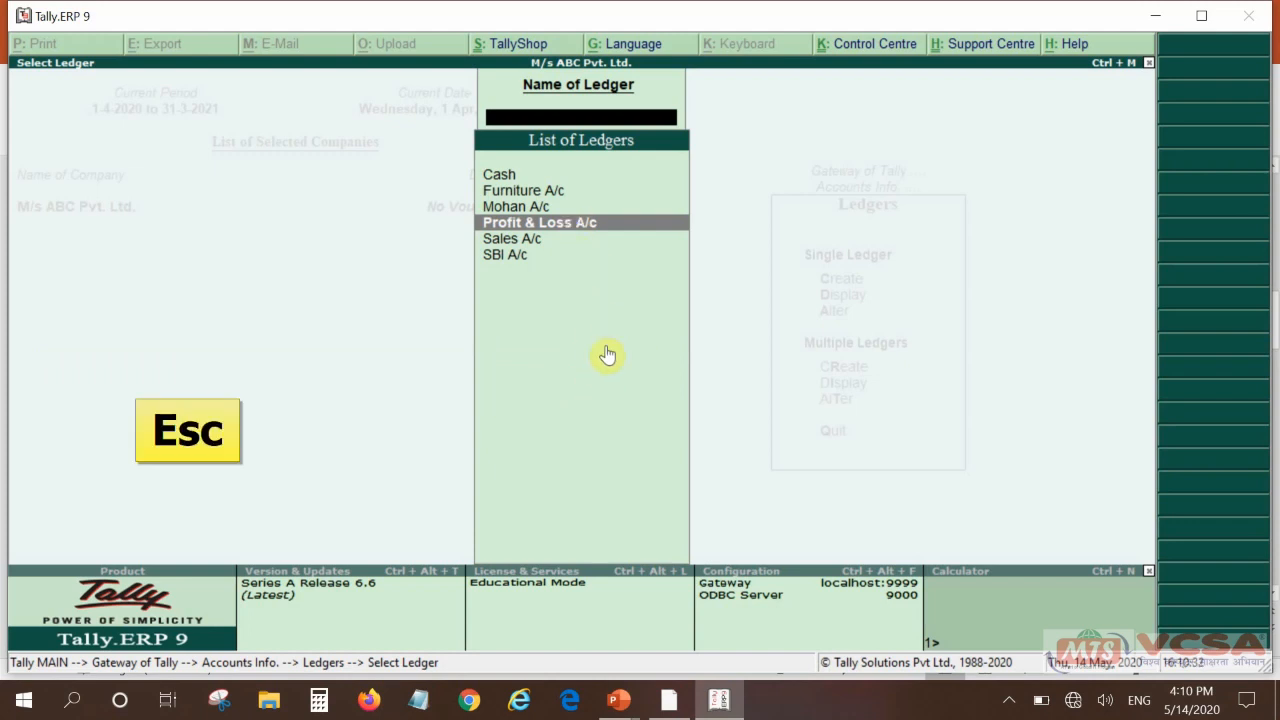
pyautogui.press('Escape')
# - Open the customer's single ledger for alteration, keeping its name, Sundry Debtors group, and bill-by-bill and inventory options at No
pyautogui.press('a')
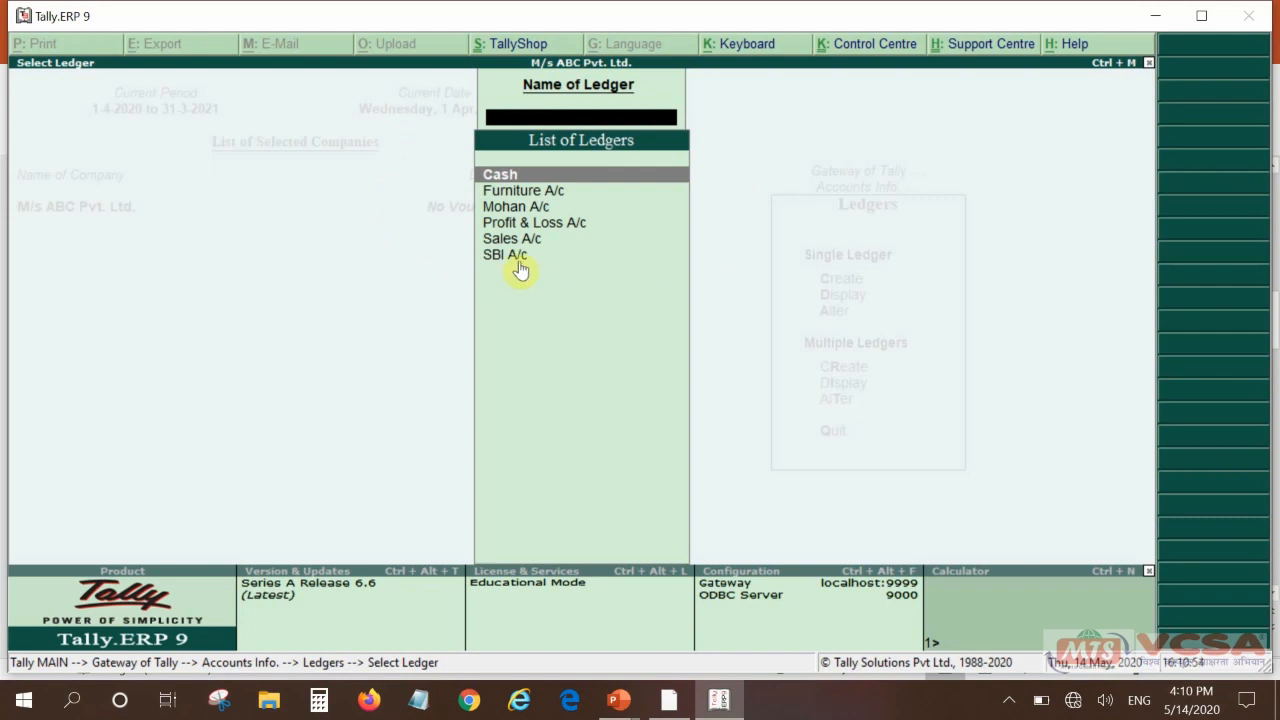
pyautogui.click(522, 209)
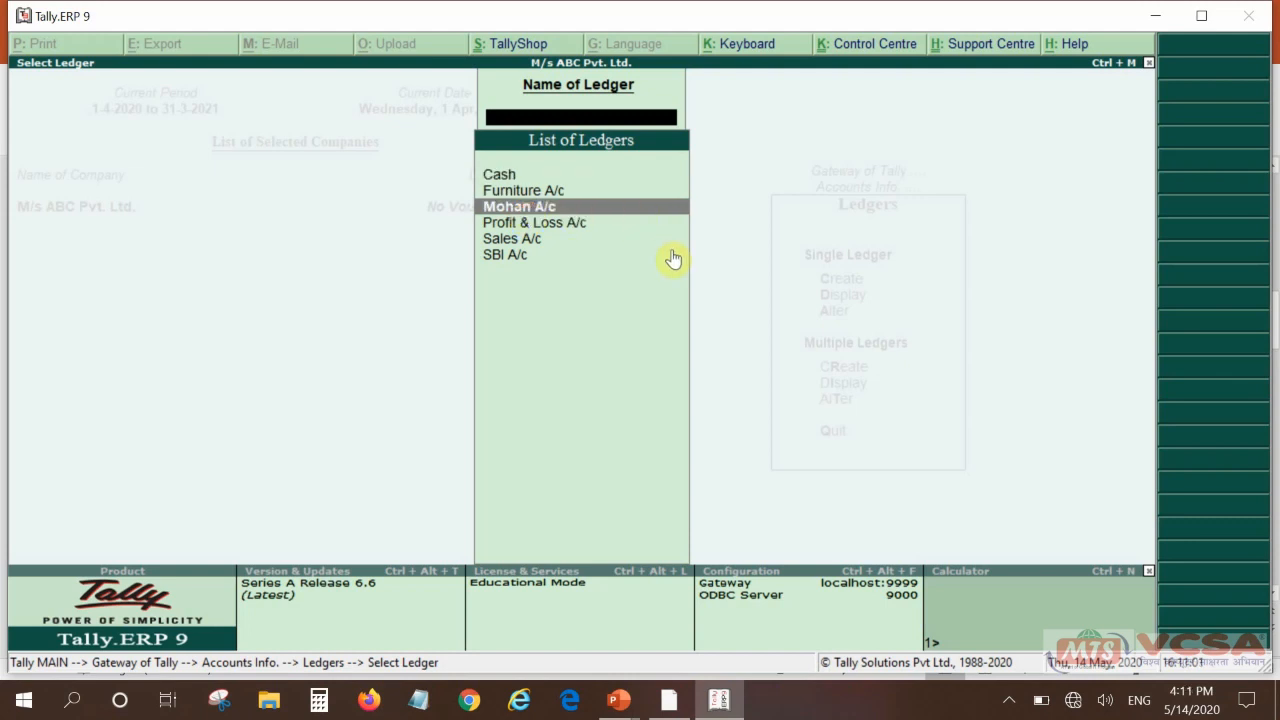
pyautogui.press('Return')
pyautogui.press('Return')
pyautogui.press('Return')
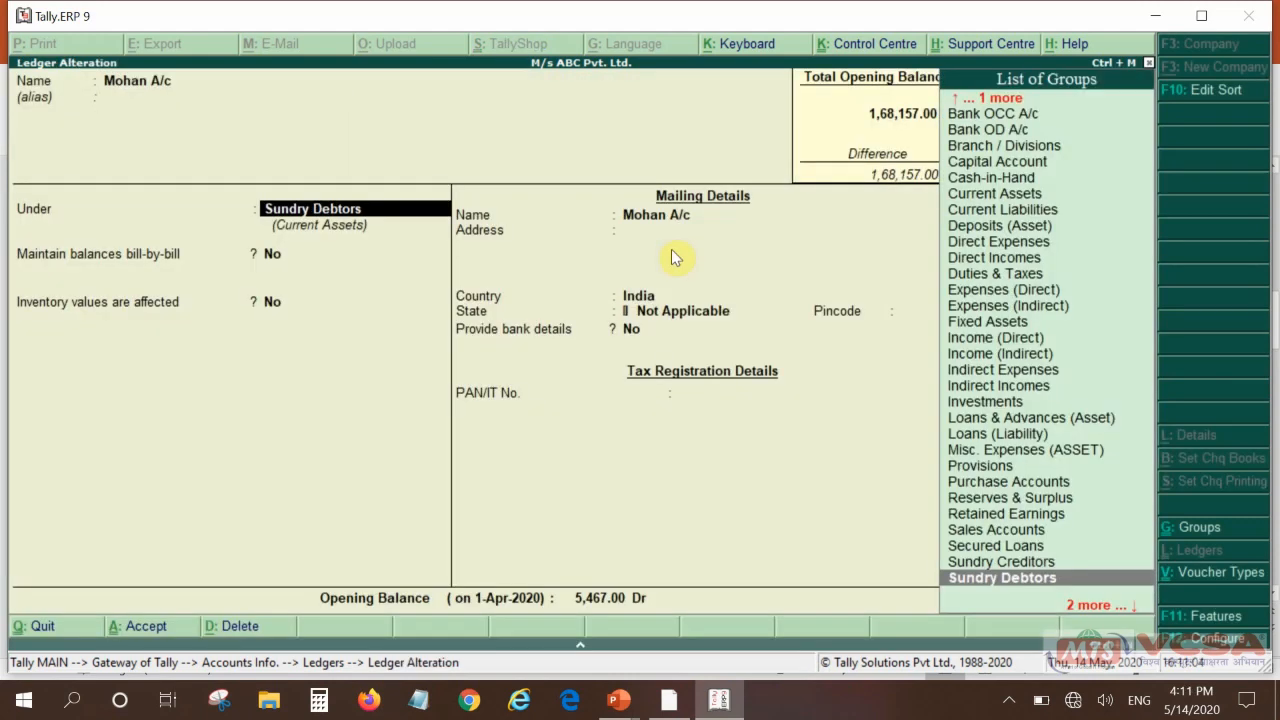
pyautogui.press('Return')
pyautogui.press('Return')
pyautogui.press('Return')
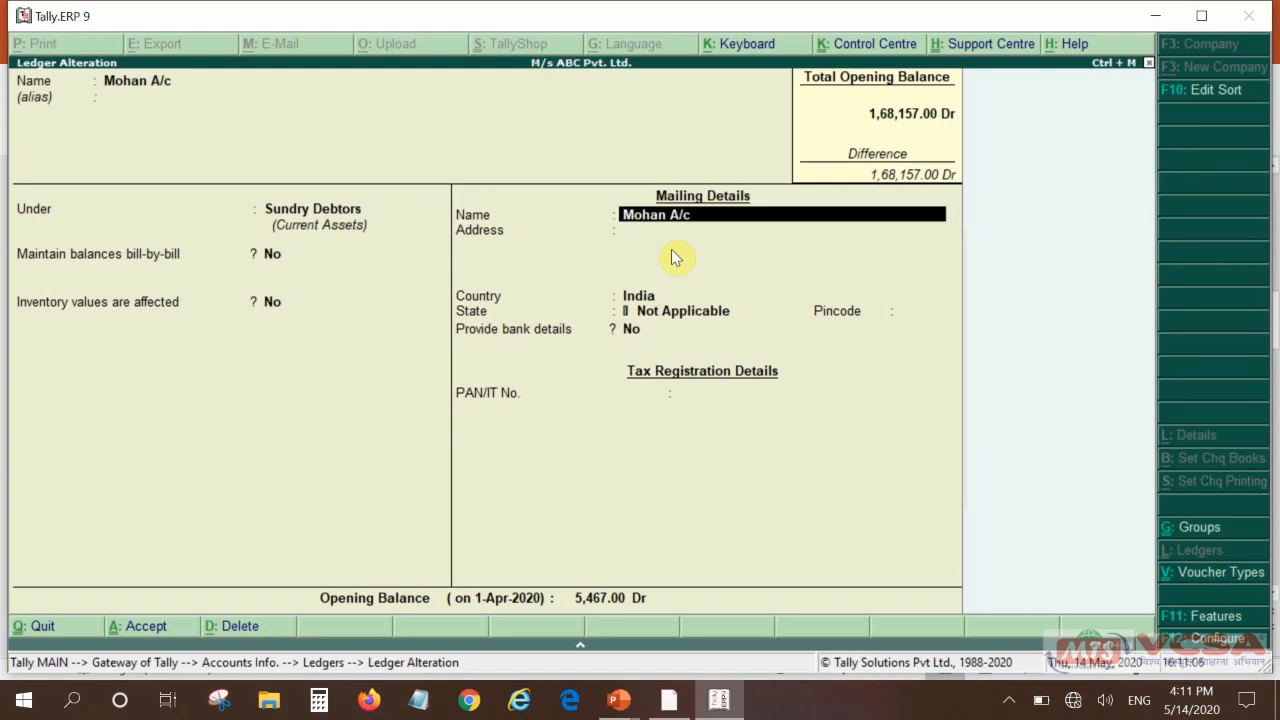
# - Fill in the address in the customer ledger's mailing details, keep country India and set the state to Delhi
pyautogui.press('Return')
pyautogui.write('New Delhi')
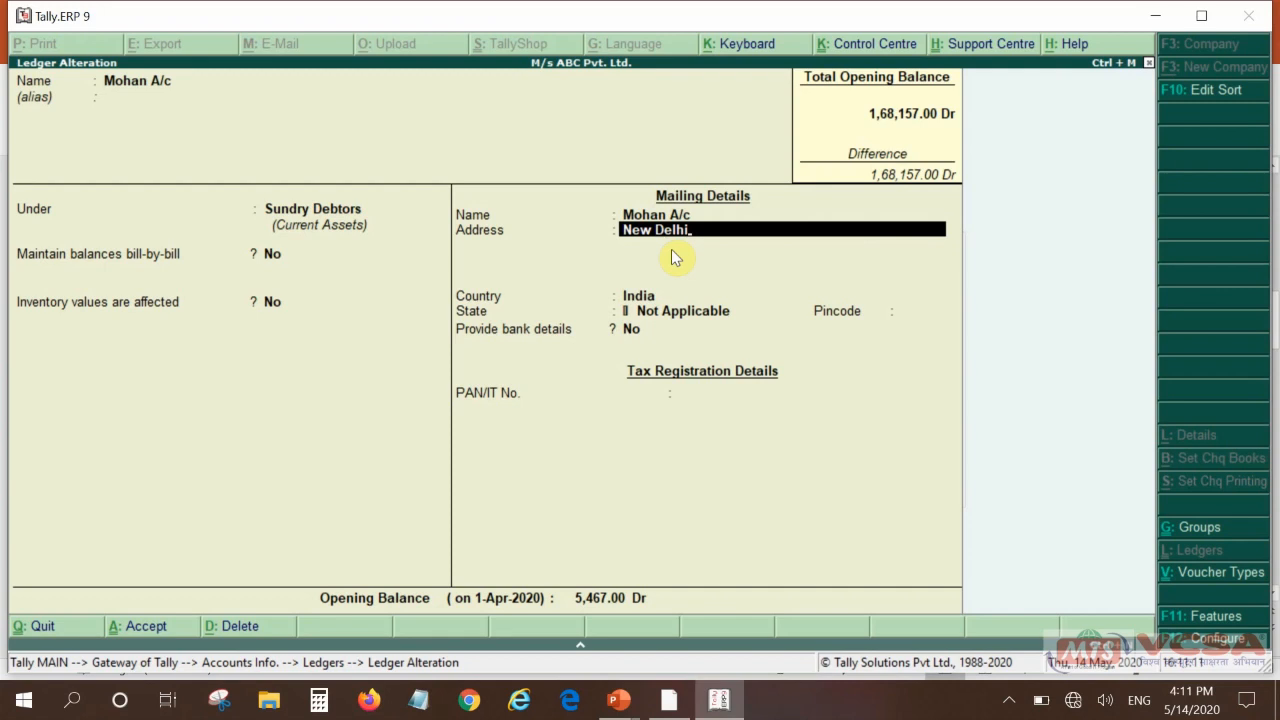
pyautogui.press('Return')
pyautogui.press('Return')
pyautogui.press('Return')
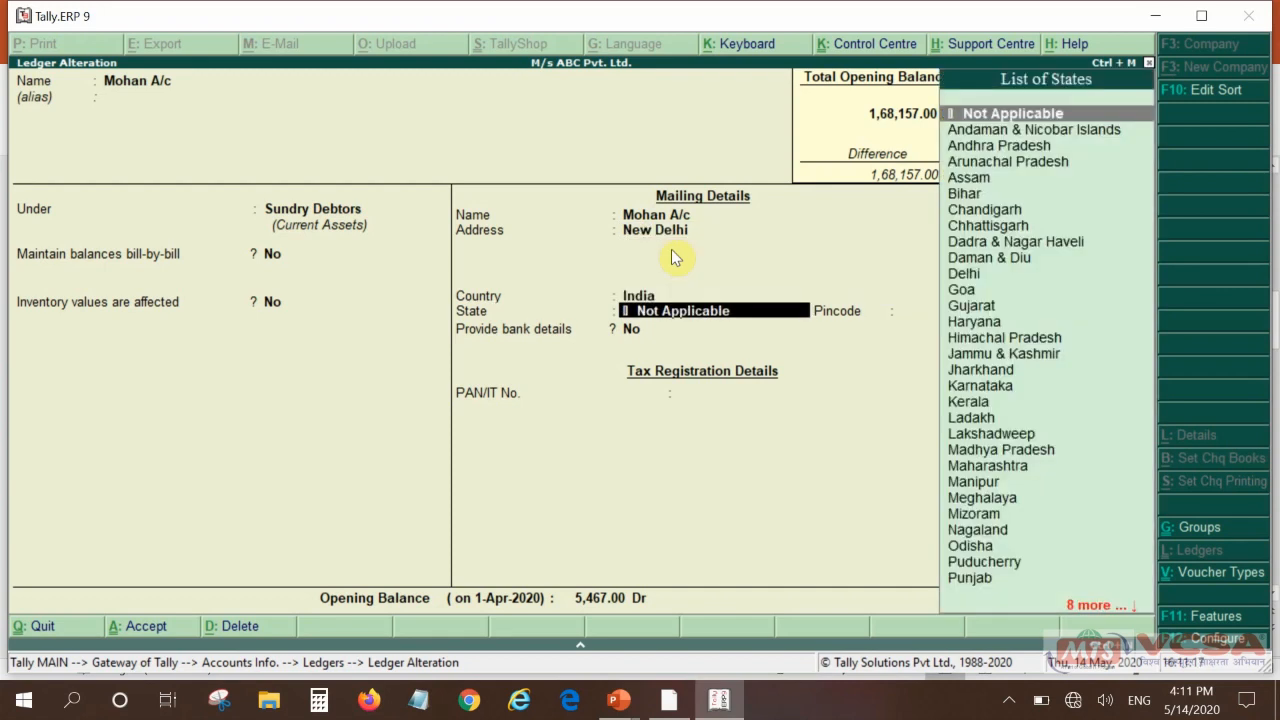
pyautogui.write('de')
pyautogui.press('Return')
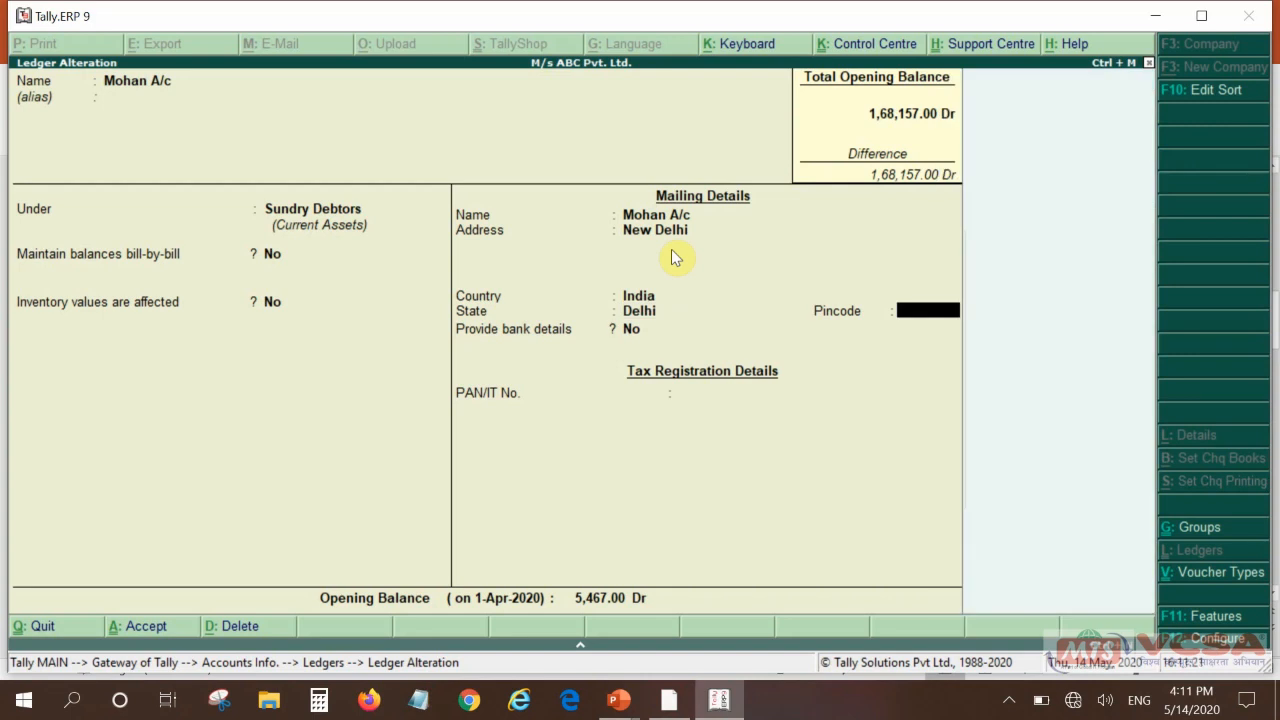
# - Leave the pincode and PAN blank, keep bank details at No and retain the customer ledger's opening balance
pyautogui.press('Return')
pyautogui.press('Return')
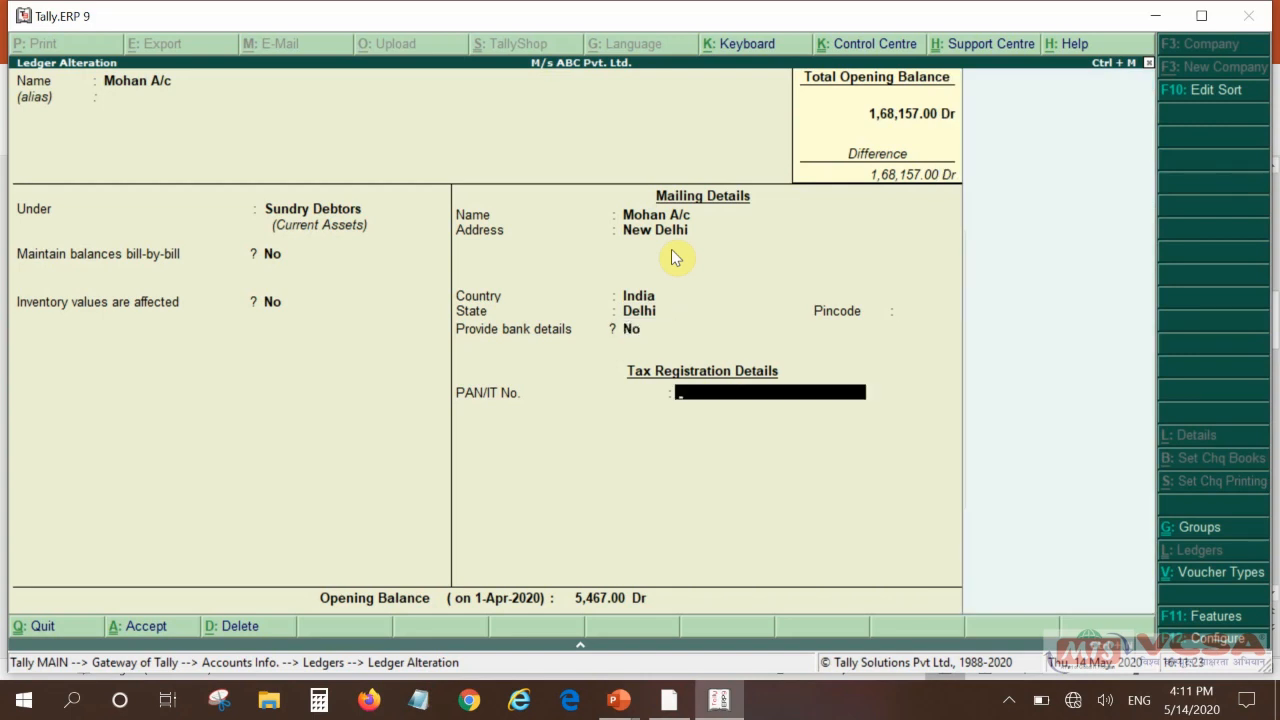
pyautogui.press('Return')
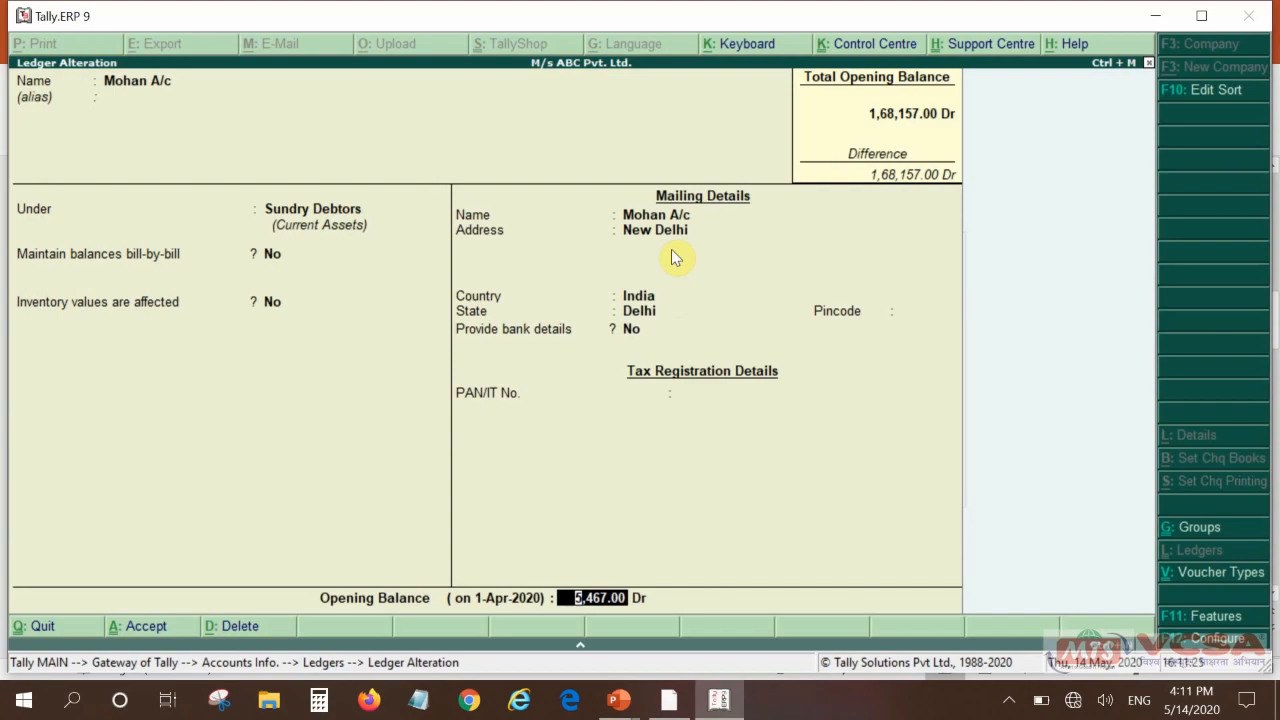
pyautogui.press('Return')
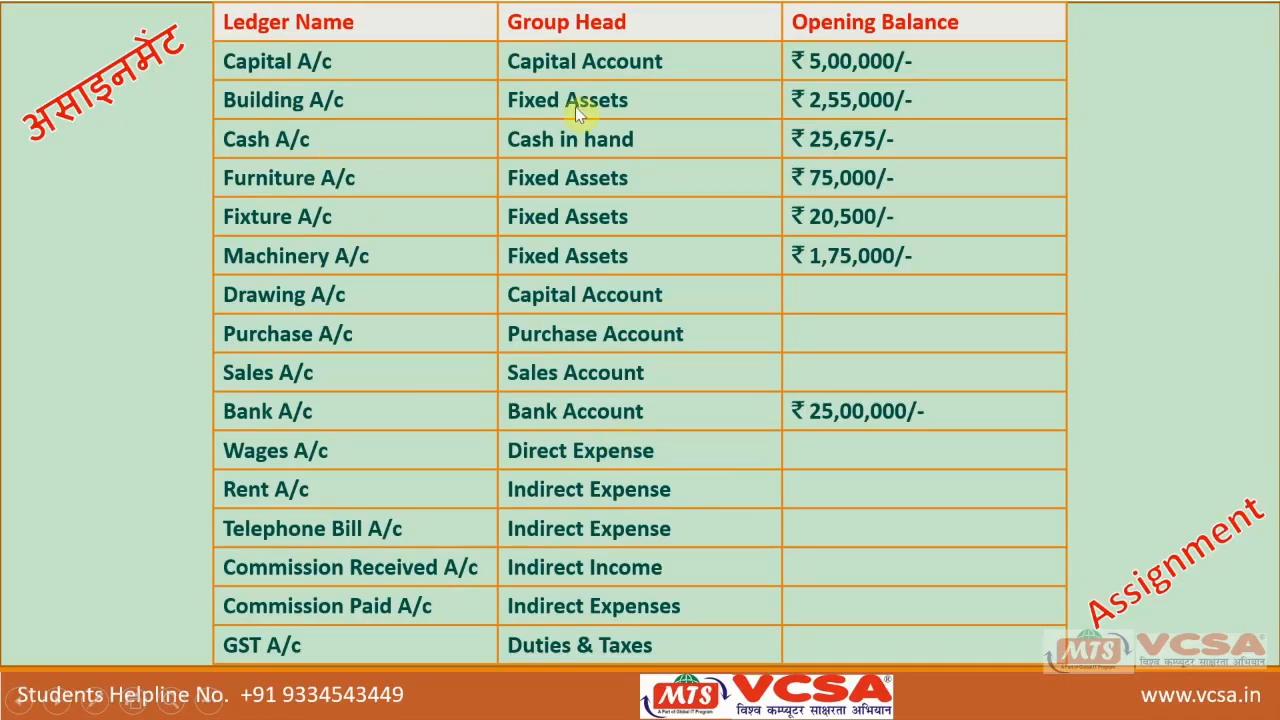
pyautogui.click(852, 536)
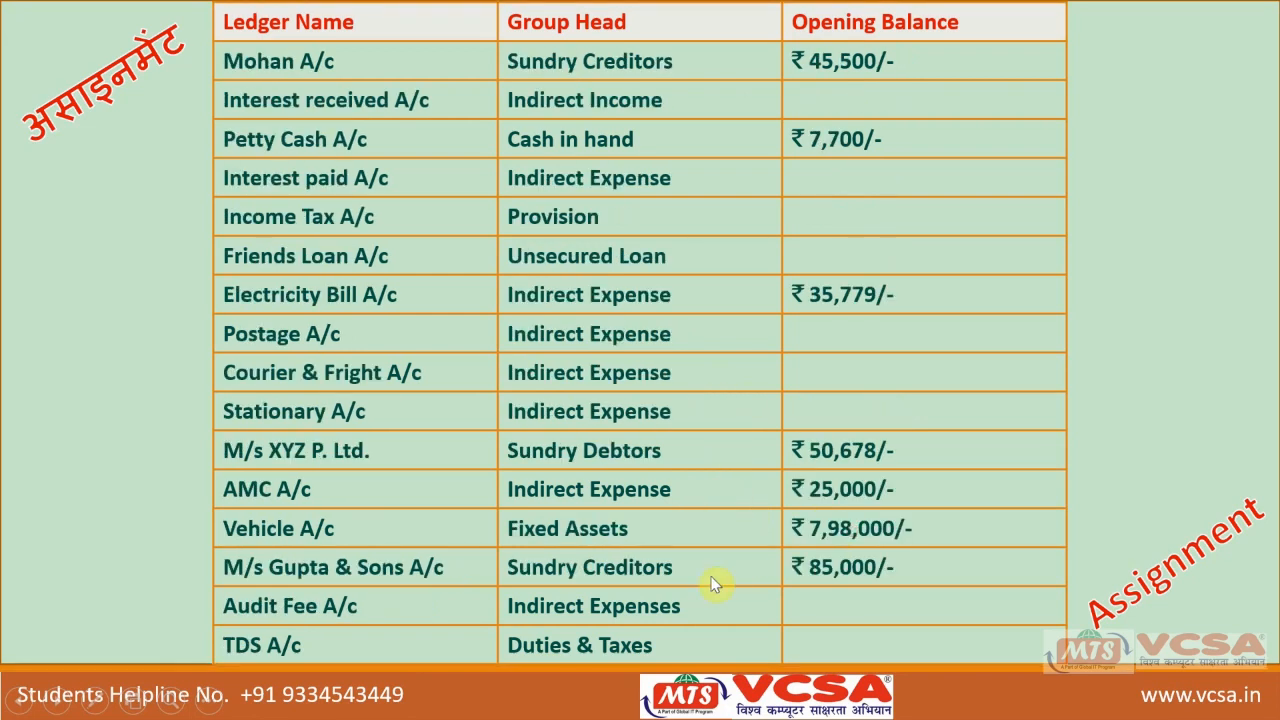
pyautogui.click(742, 605)
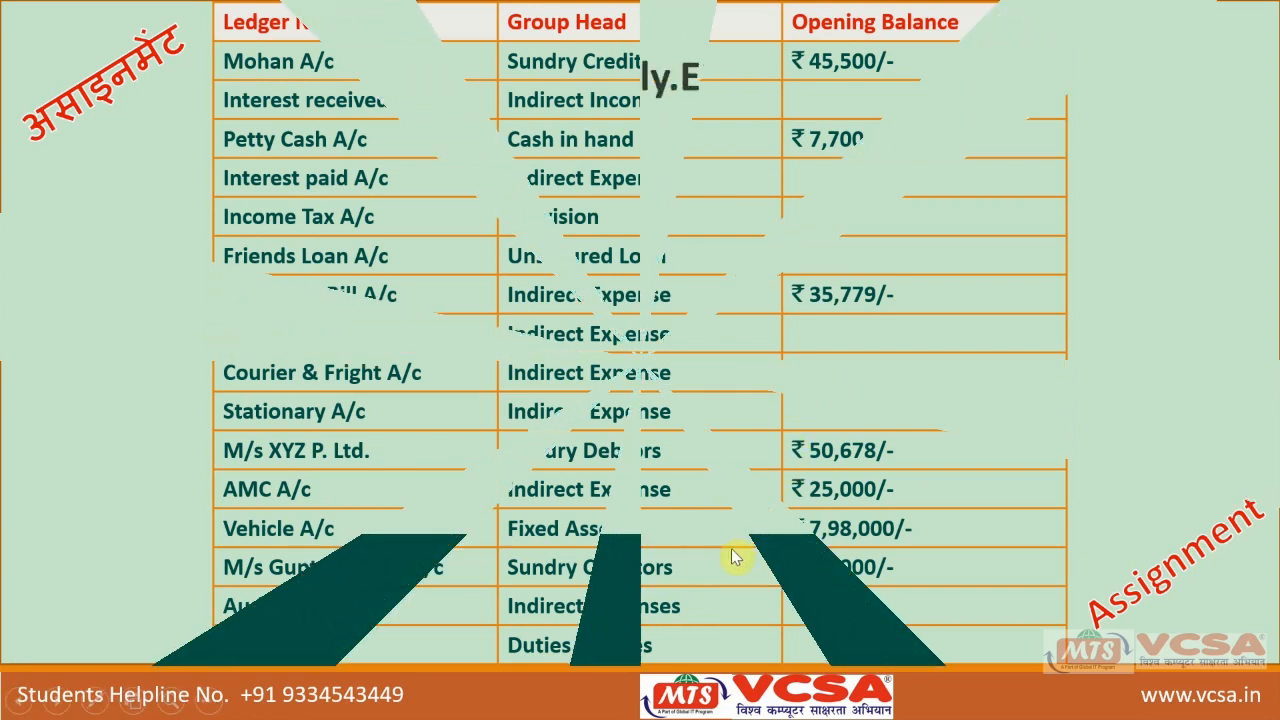
pyautogui.click(944, 503)
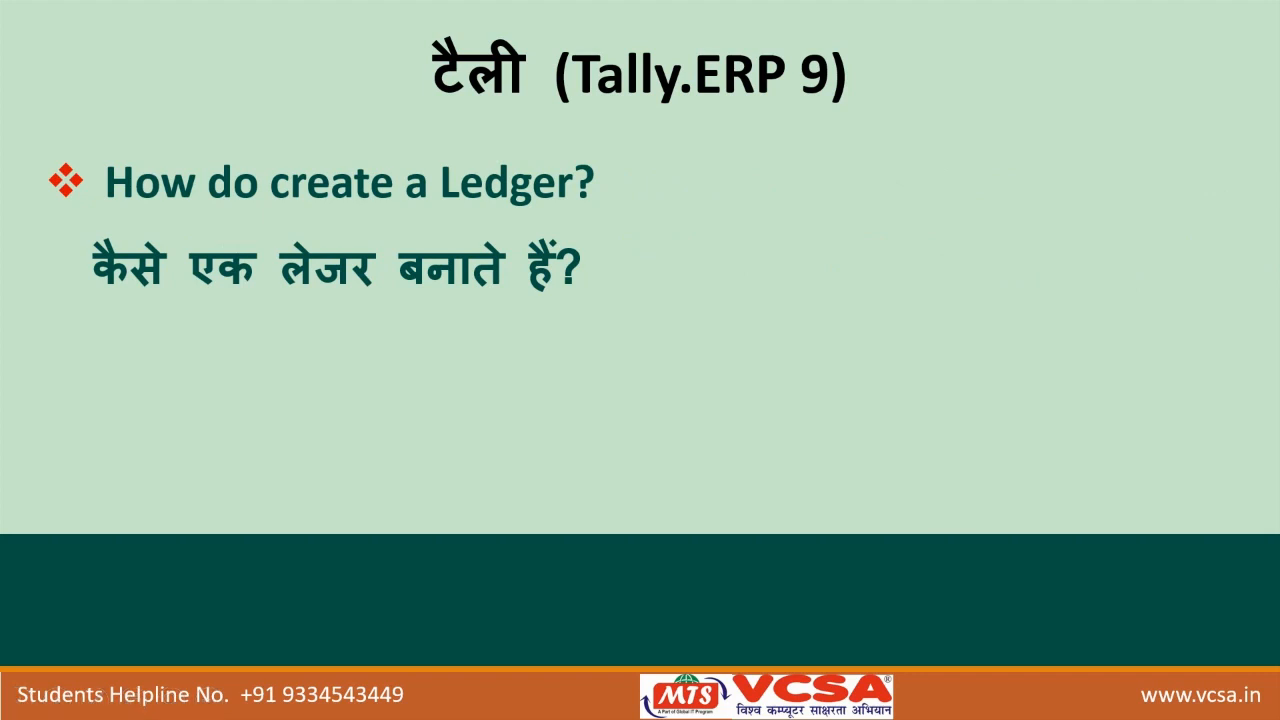
pyautogui.press('Right')
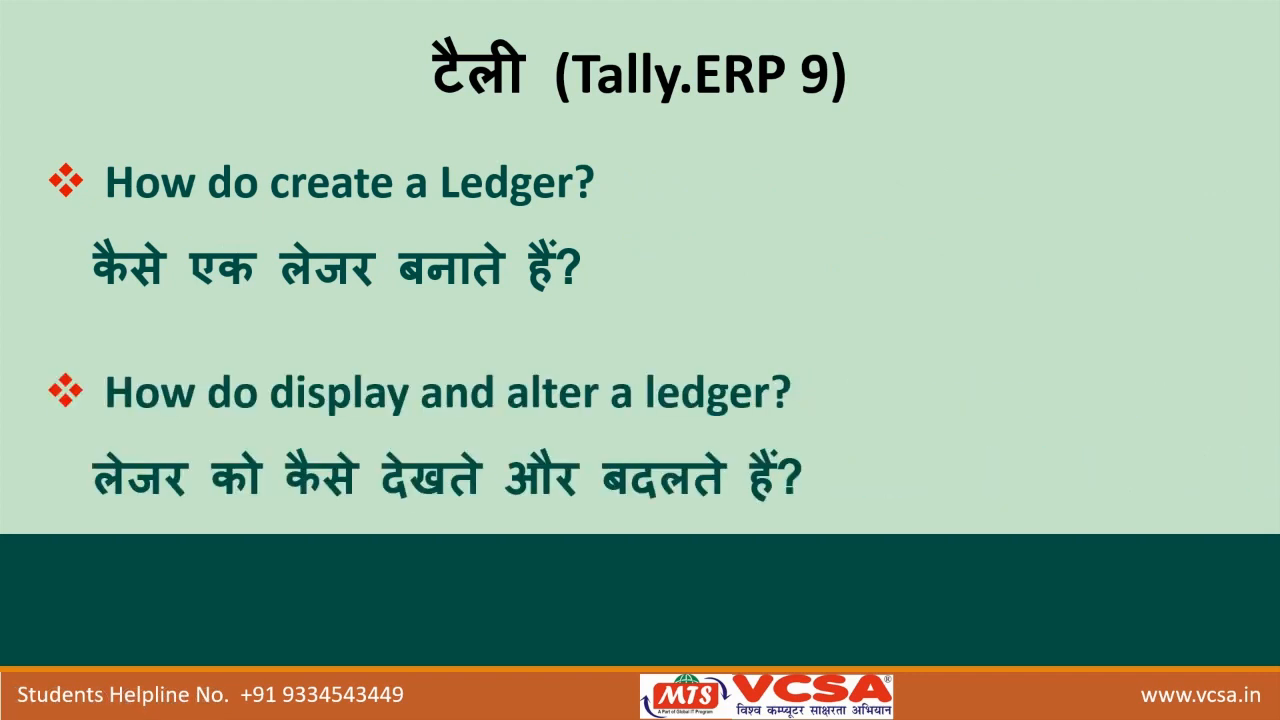